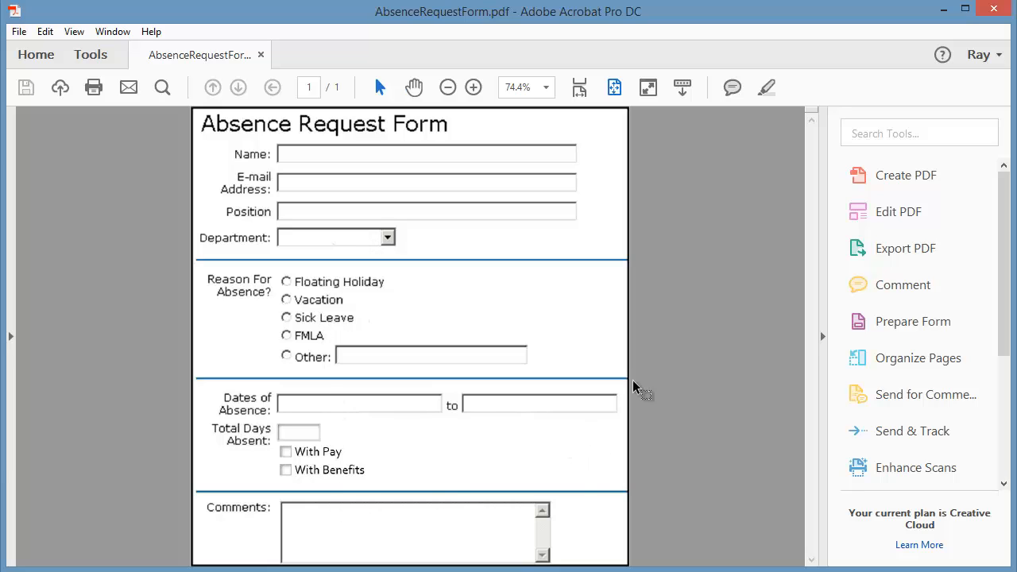
- Start preparing a fillable form from the open AbsenceRequestForm.pdf without requiring signatures
{"action": "left_click", "coordinate": [898, 320]}
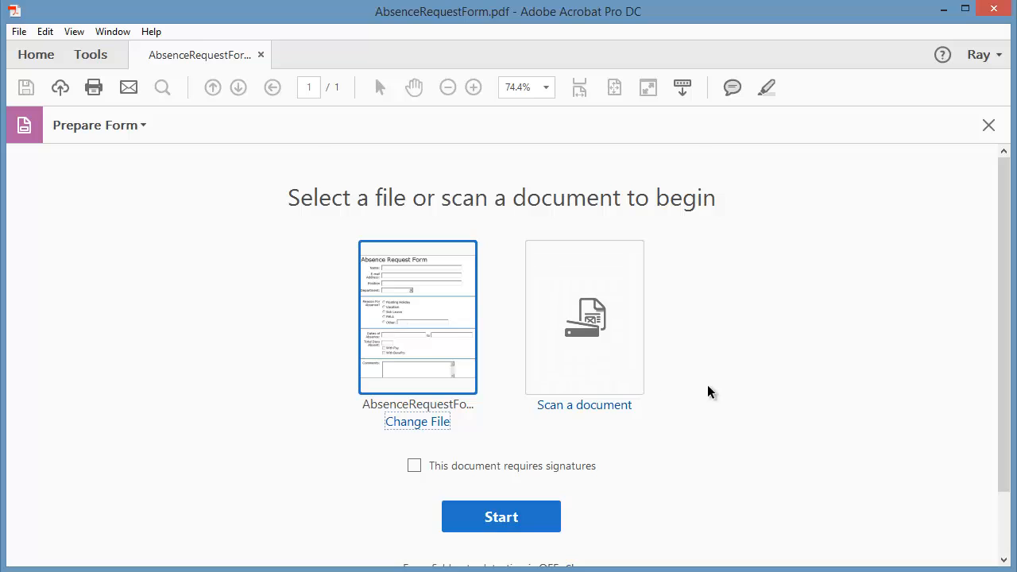
{"action": "scroll", "coordinate": [707, 390], "scroll_direction": "down", "scroll_amount": 1}
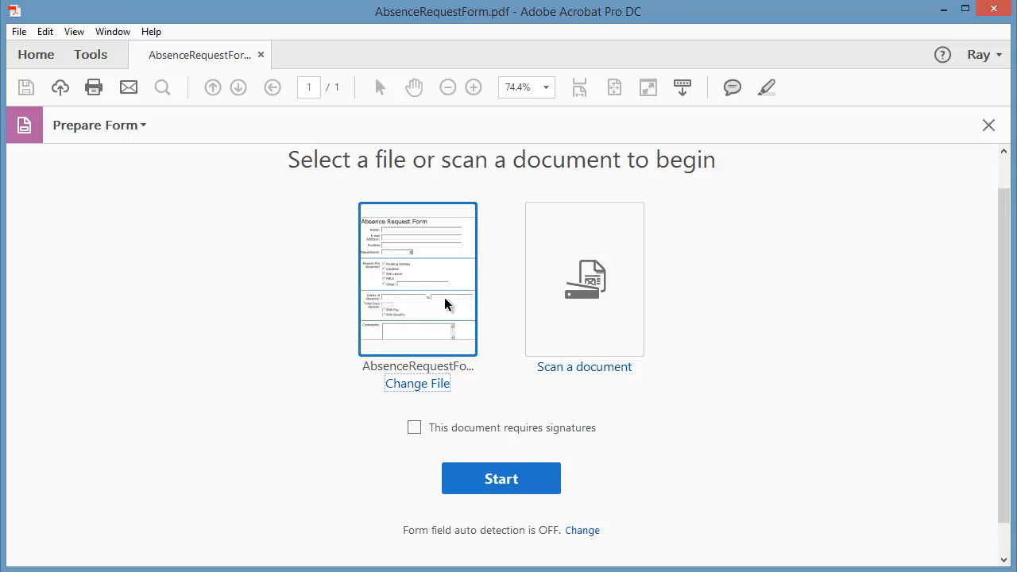
{"action": "left_click", "coordinate": [511, 487]}
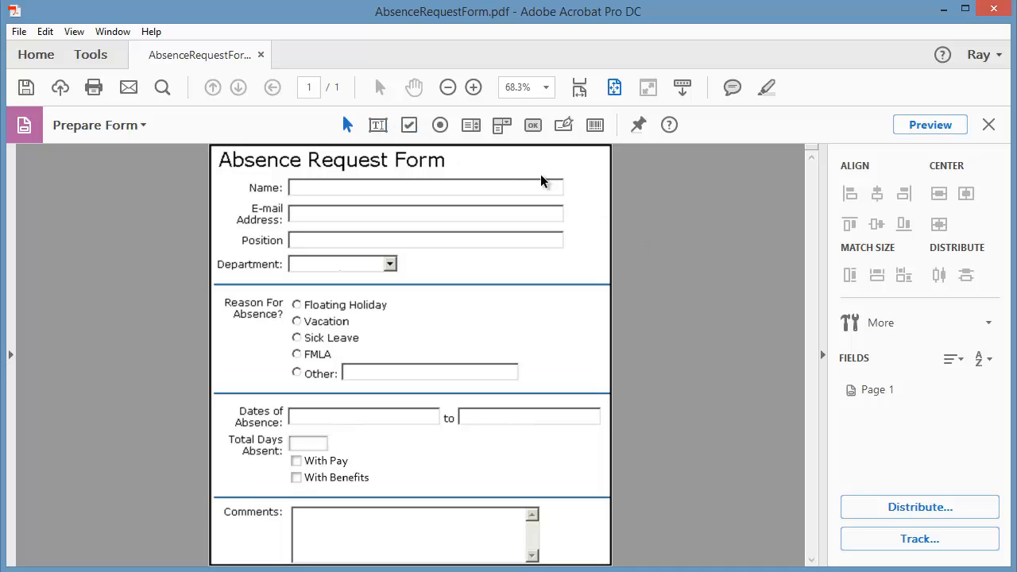
- Add a text field covering the full box beside the Name label, keeping its default field name
{"action": "left_click", "coordinate": [378, 128]}
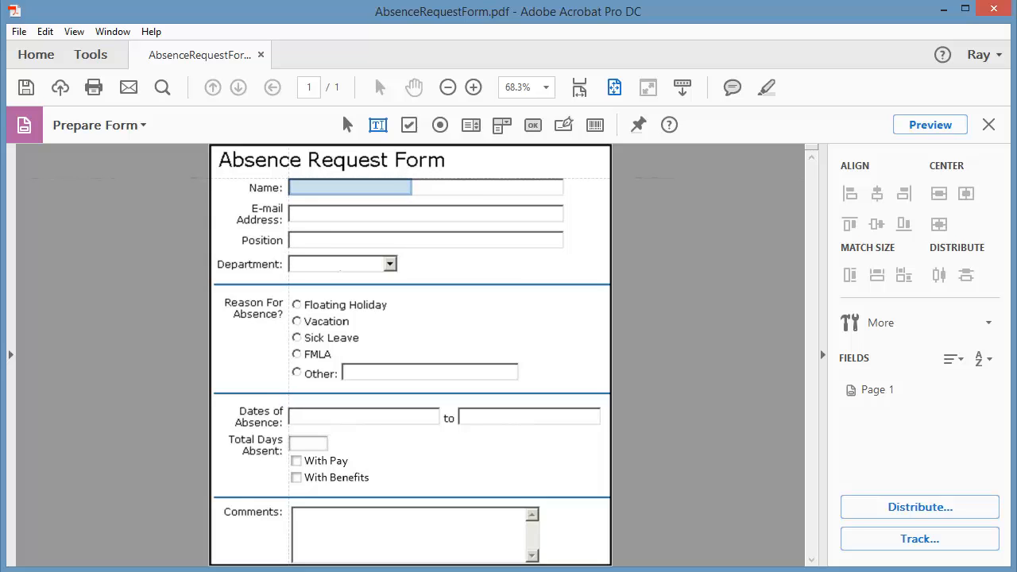
{"action": "left_click_drag", "start_coordinate": [288, 180], "coordinate": [564, 194]}
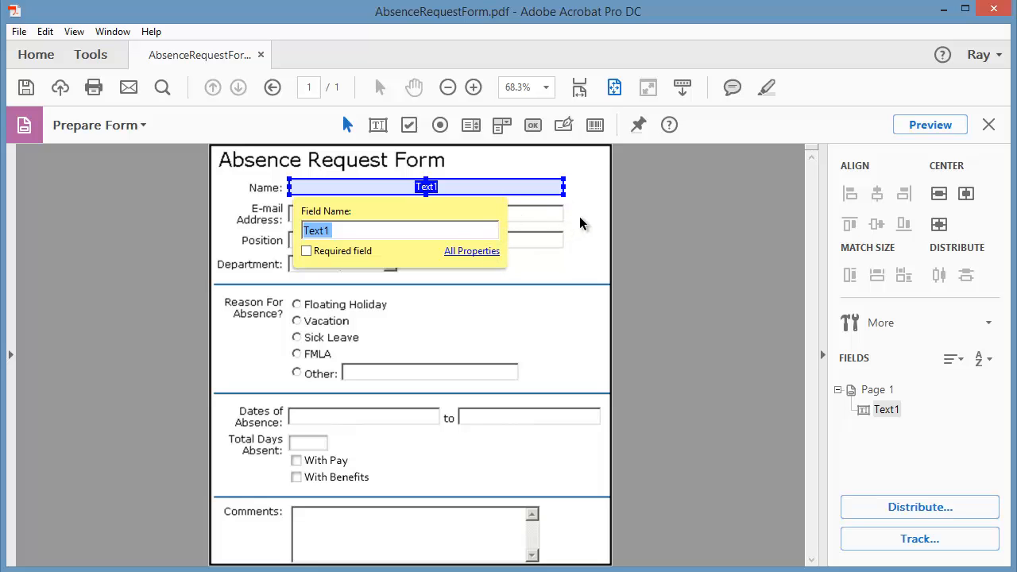
{"action": "left_click", "coordinate": [581, 222]}
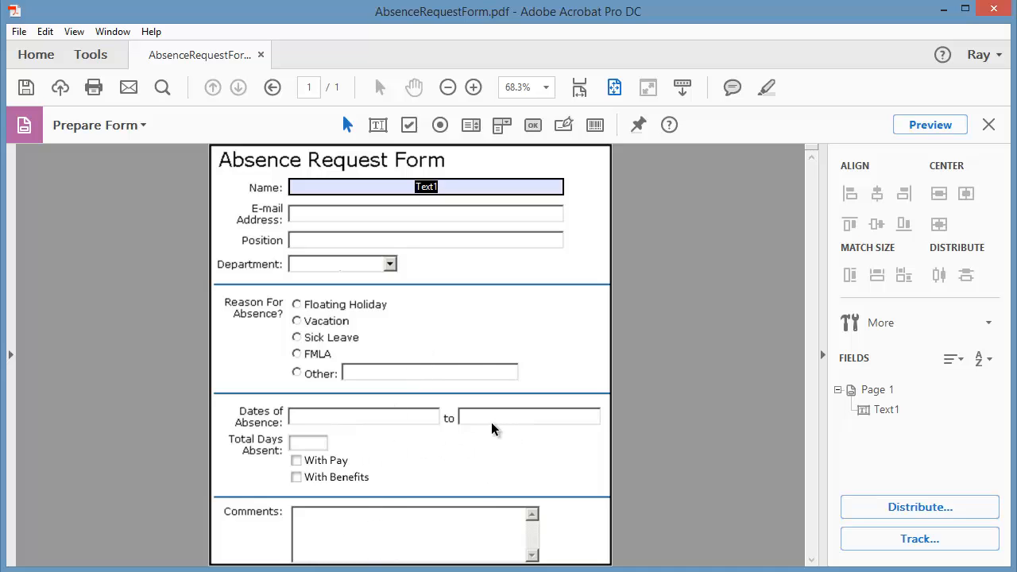
- Copy the text field in the Name box and paste six copies of it onto the page
{"action": "left_click", "coordinate": [466, 188]}
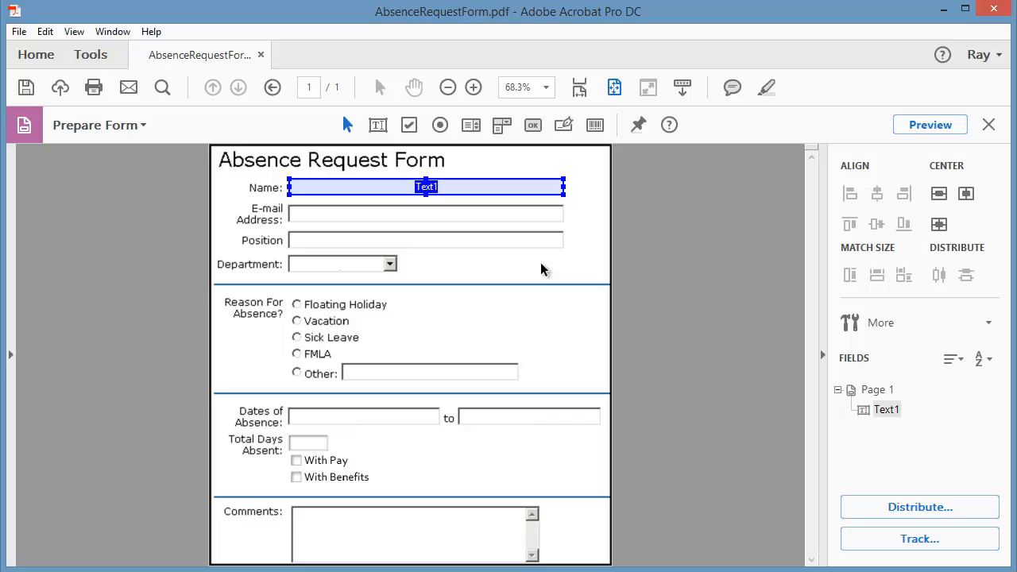
{"action": "key", "text": "ctrl+v"}
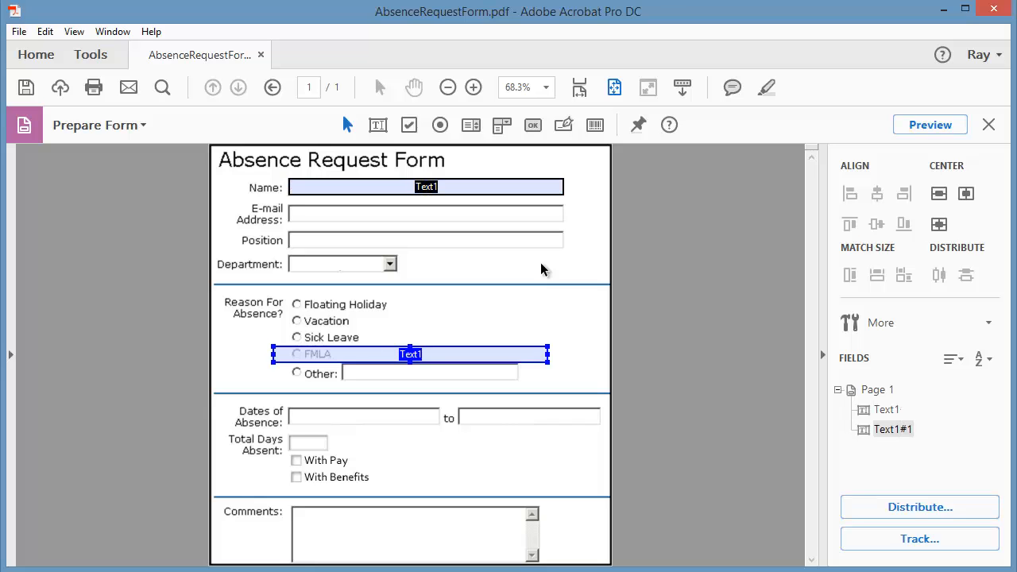
{"action": "key", "text": "ctrl+v"}
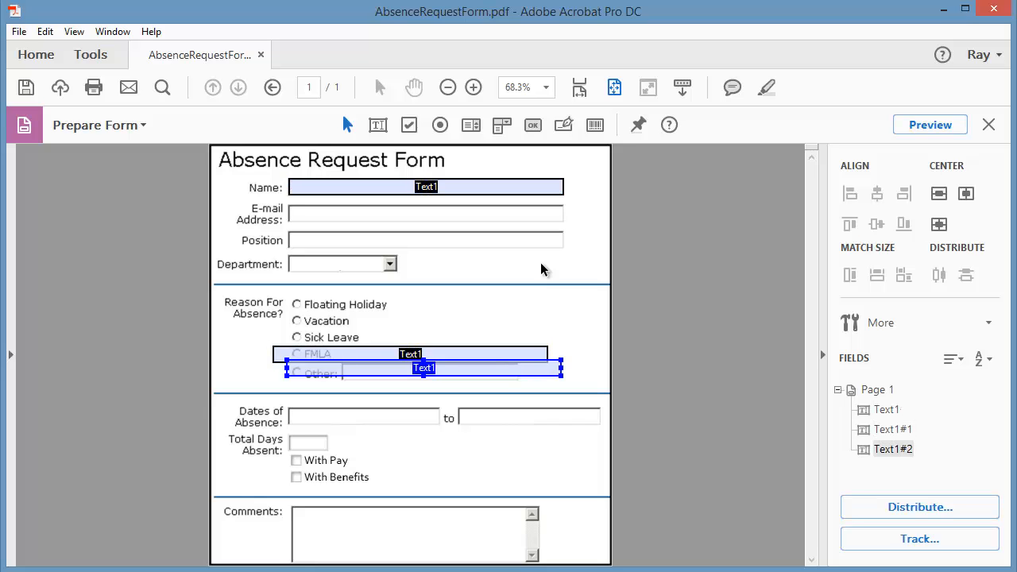
{"action": "key", "text": "ctrl+v"}
{"action": "key", "text": "ctrl+v"}
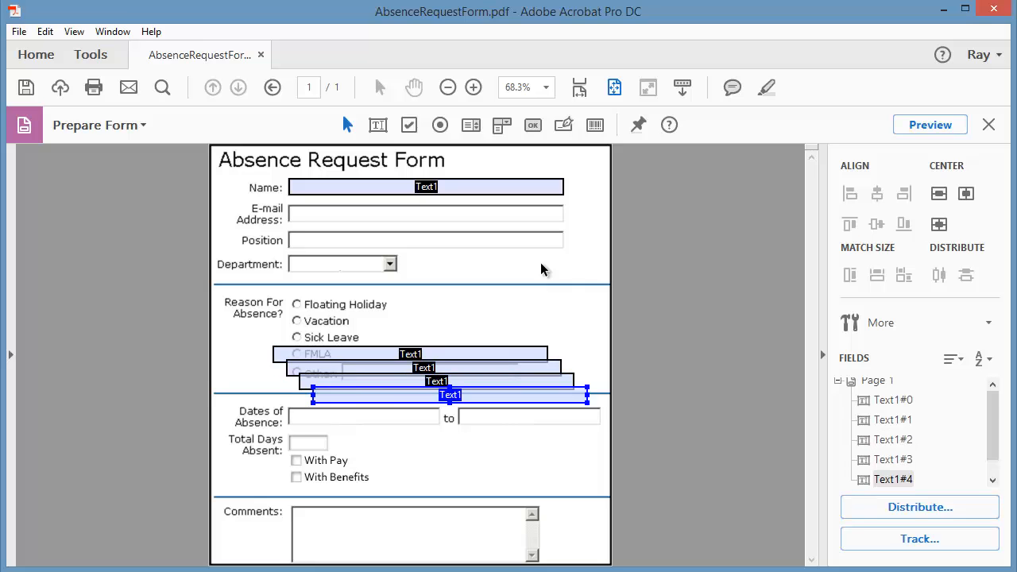
{"action": "key", "text": "ctrl+v"}
{"action": "key", "text": "ctrl+v"}
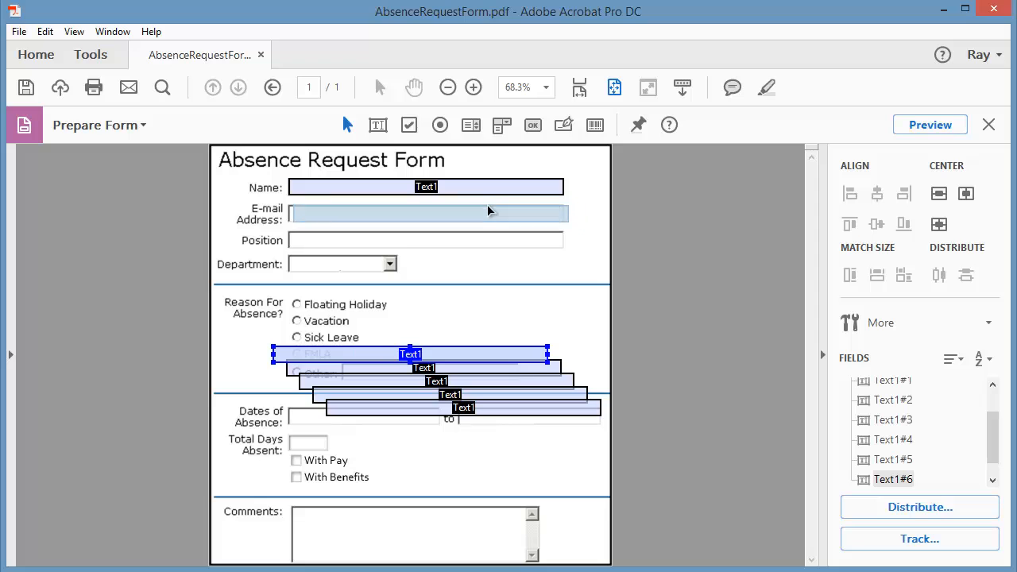
- Place two pasted text fields over the E-mail Address and Position boxes and spread the other stacked copies apart
{"action": "left_click_drag", "start_coordinate": [487, 205], "coordinate": [483, 204]}
{"action": "left_click_drag", "start_coordinate": [475, 351], "coordinate": [491, 240]}
{"action": "left_click_drag", "start_coordinate": [477, 368], "coordinate": [489, 315]}
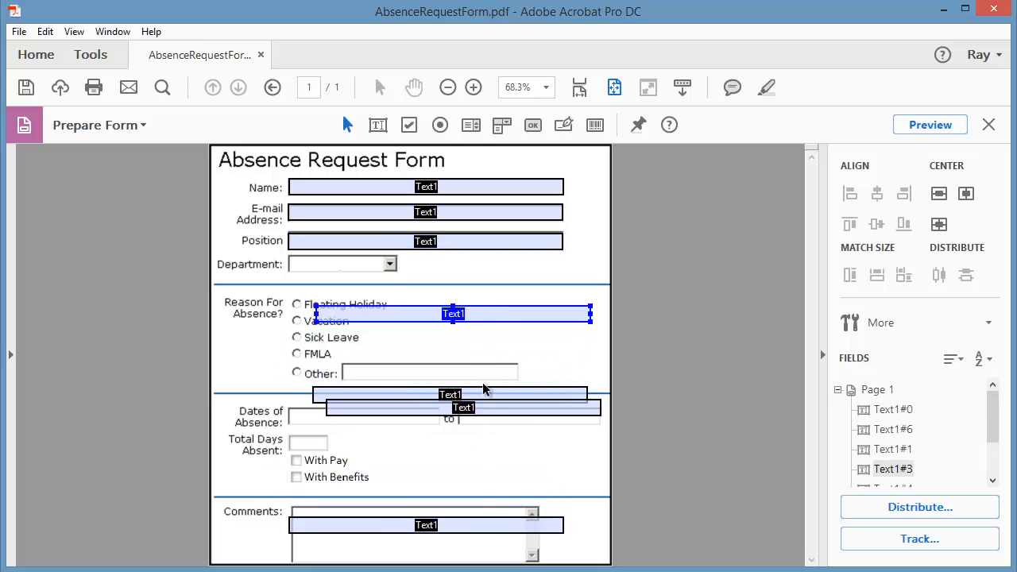
{"action": "left_click_drag", "start_coordinate": [486, 411], "coordinate": [407, 417]}
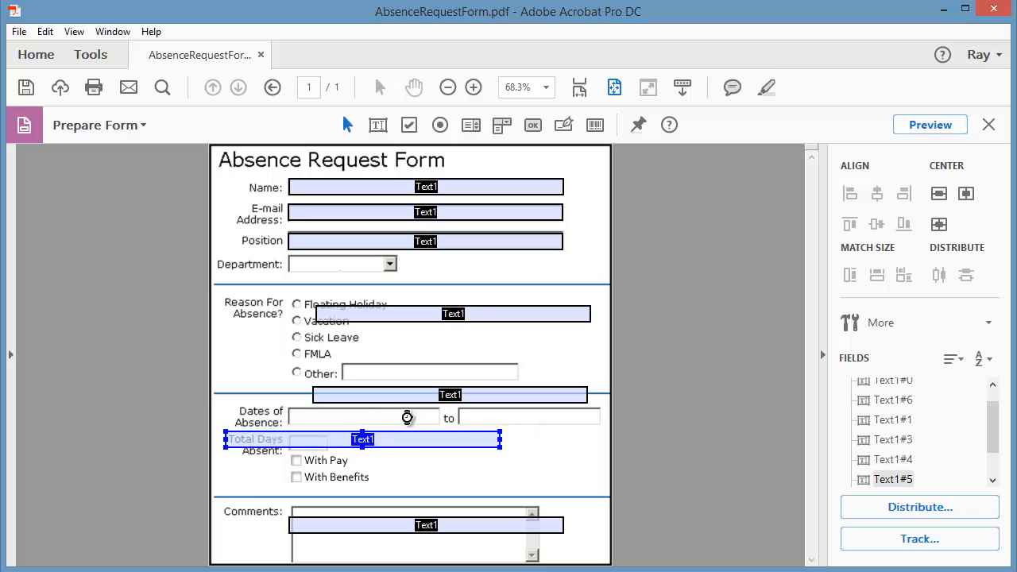
{"action": "left_click_drag", "start_coordinate": [476, 395], "coordinate": [495, 366]}
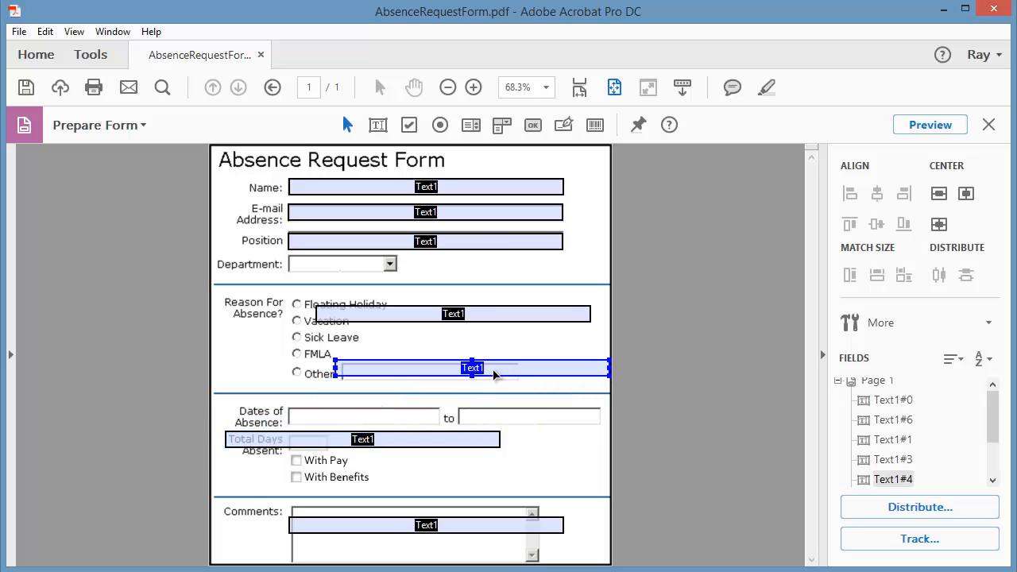
- Paste one more text field copy, and narrow the copy just above the Dates of Absence boxes to about half its width
{"action": "key", "text": "ctrl+v"}
{"action": "left_click_drag", "start_coordinate": [499, 370], "coordinate": [496, 400]}
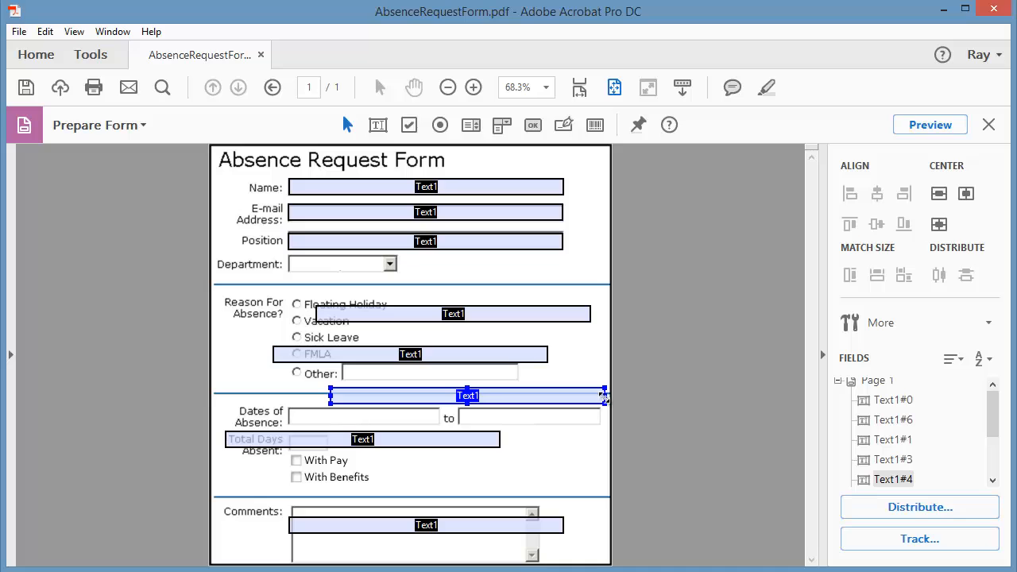
{"action": "left_click_drag", "start_coordinate": [605, 395], "coordinate": [468, 396]}
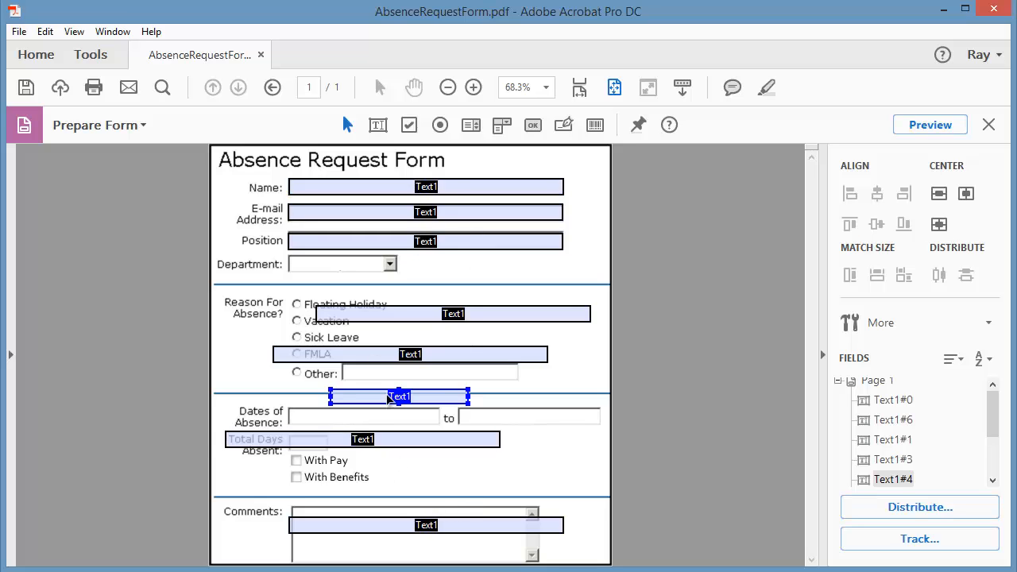
{"action": "left_click", "coordinate": [499, 442], "text": "ctrl"}
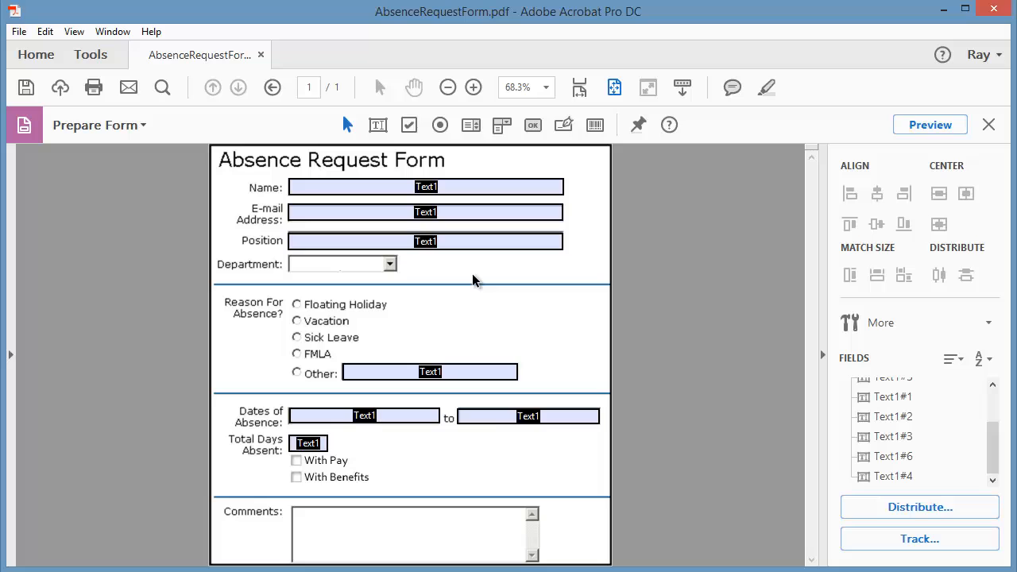
- Open the properties of the text field in the Name box and rename the field as Name
{"action": "double_click", "coordinate": [436, 185]}
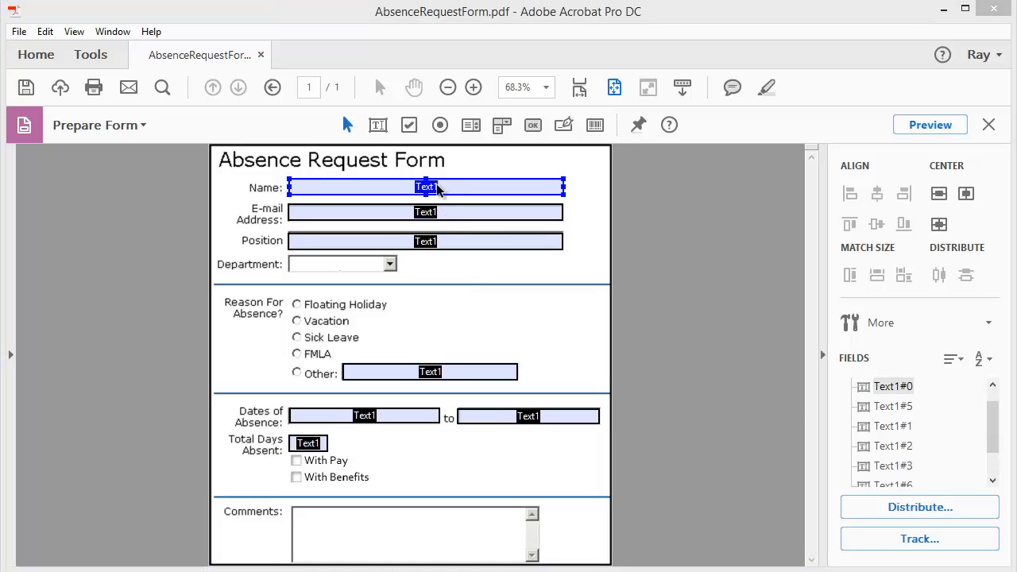
{"action": "left_click_drag", "start_coordinate": [449, 222], "coordinate": [568, 159]}
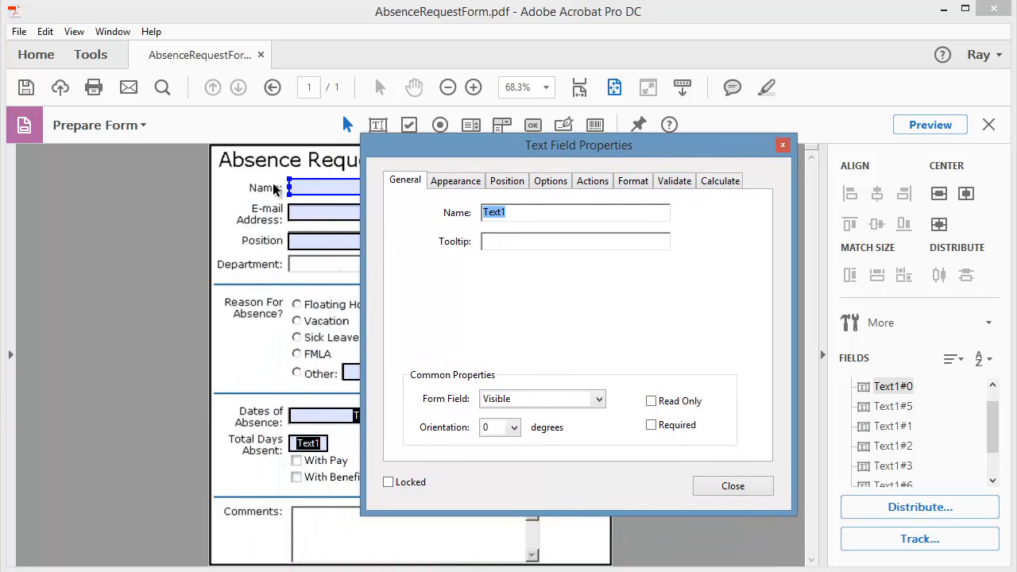
{"action": "type", "text": "Name"}
- Examine the Name field's position, appearance, options, actions, format categories, validation and calculation settings, and close its properties
{"action": "left_click", "coordinate": [507, 181]}
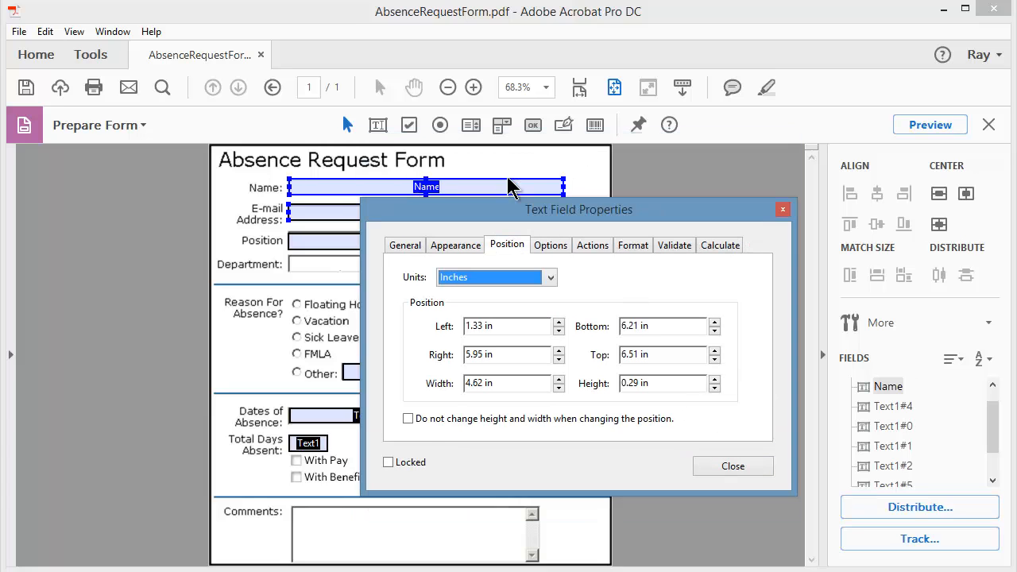
{"action": "left_click", "coordinate": [453, 248]}
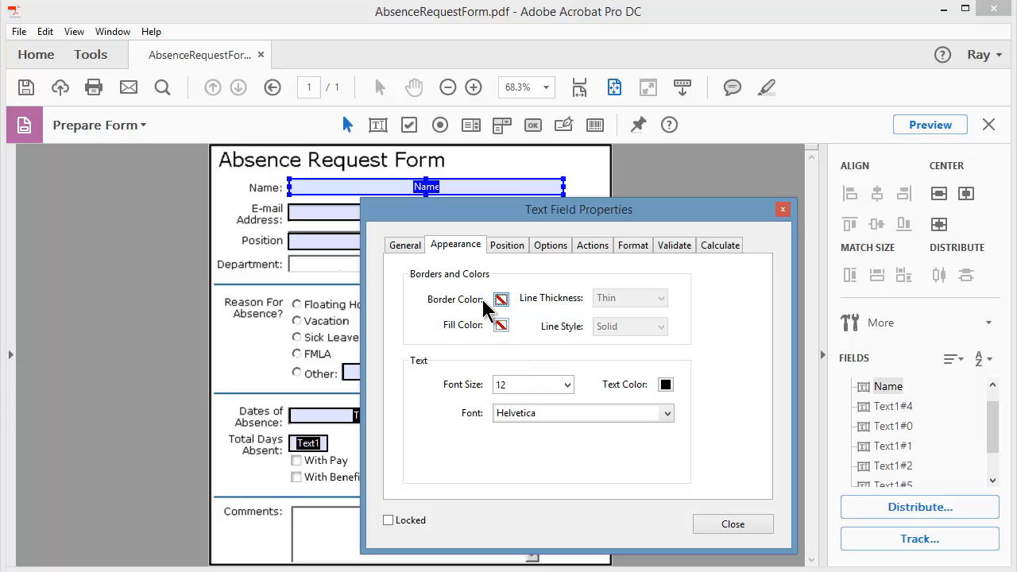
{"action": "left_click", "coordinate": [552, 248]}
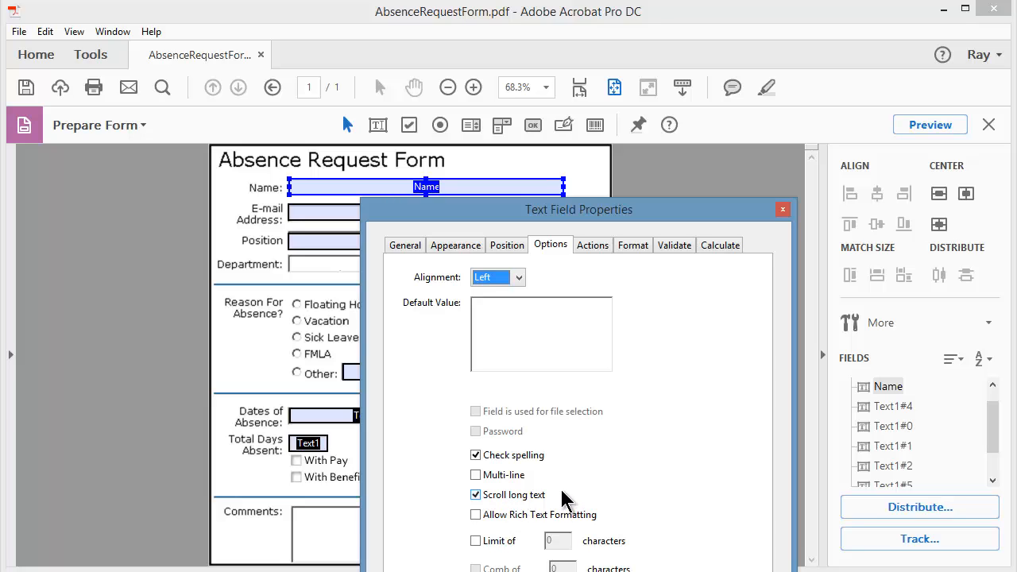
{"action": "scroll", "coordinate": [562, 490], "scroll_direction": "down", "scroll_amount": 2}
{"action": "left_click", "coordinate": [592, 246]}
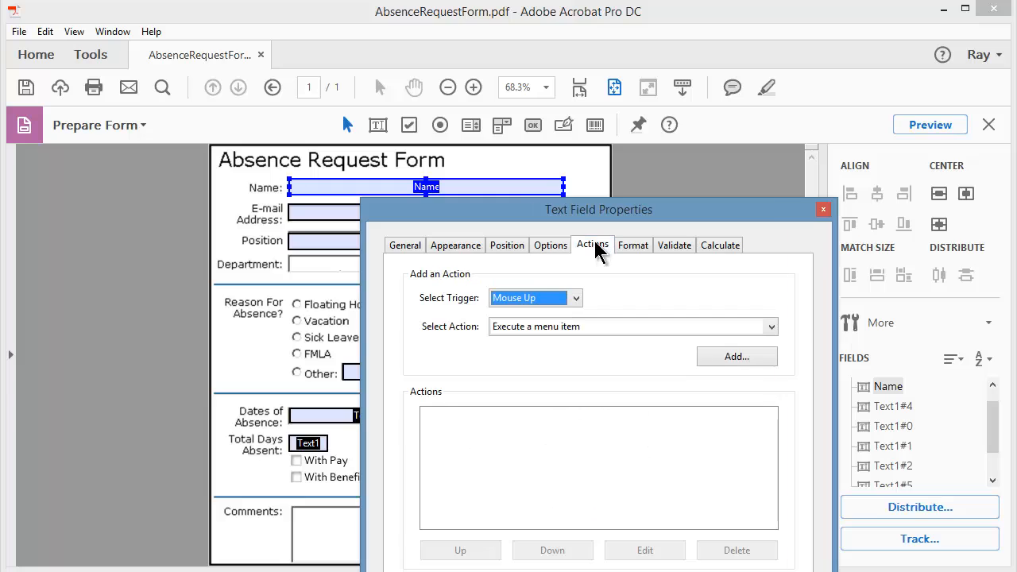
{"action": "left_click", "coordinate": [637, 246]}
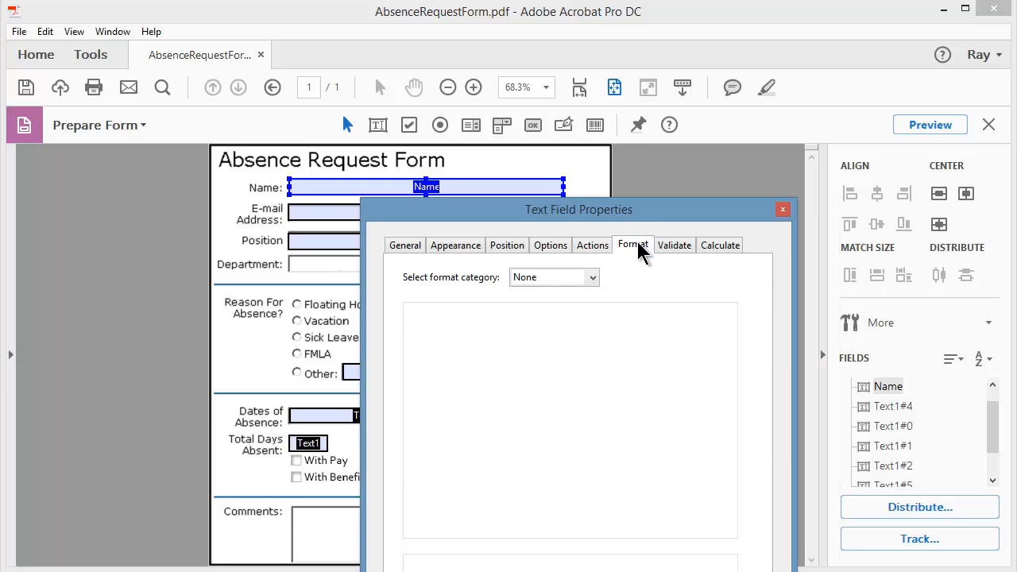
{"action": "left_click", "coordinate": [592, 278]}
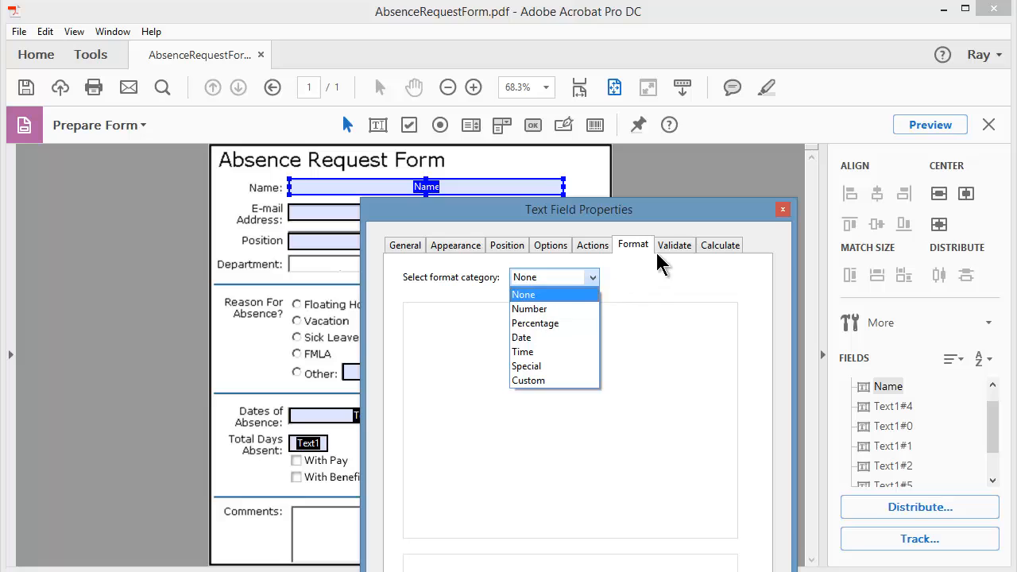
{"action": "left_click", "coordinate": [673, 240]}
{"action": "left_click", "coordinate": [673, 240]}
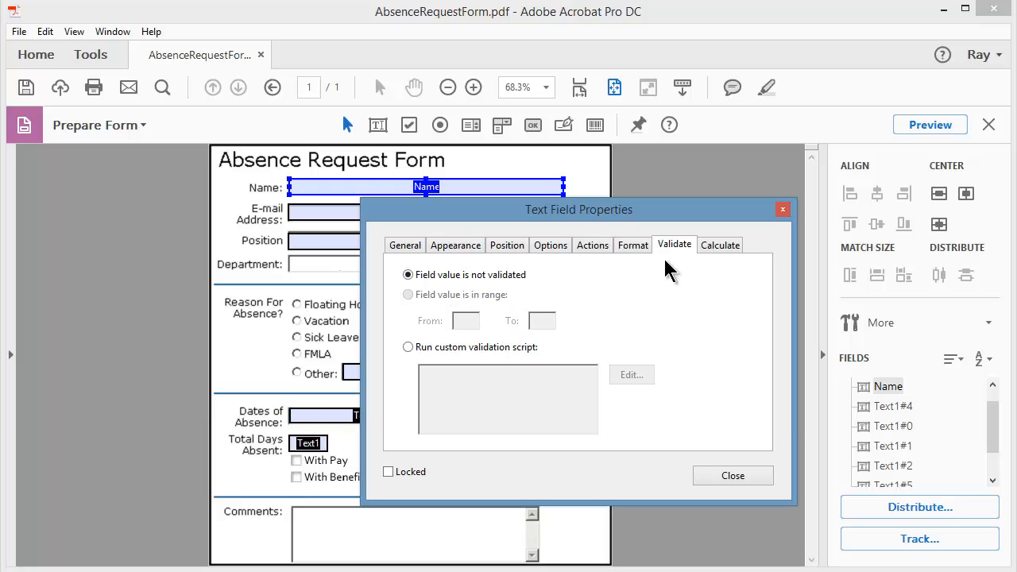
{"action": "left_click", "coordinate": [720, 245]}
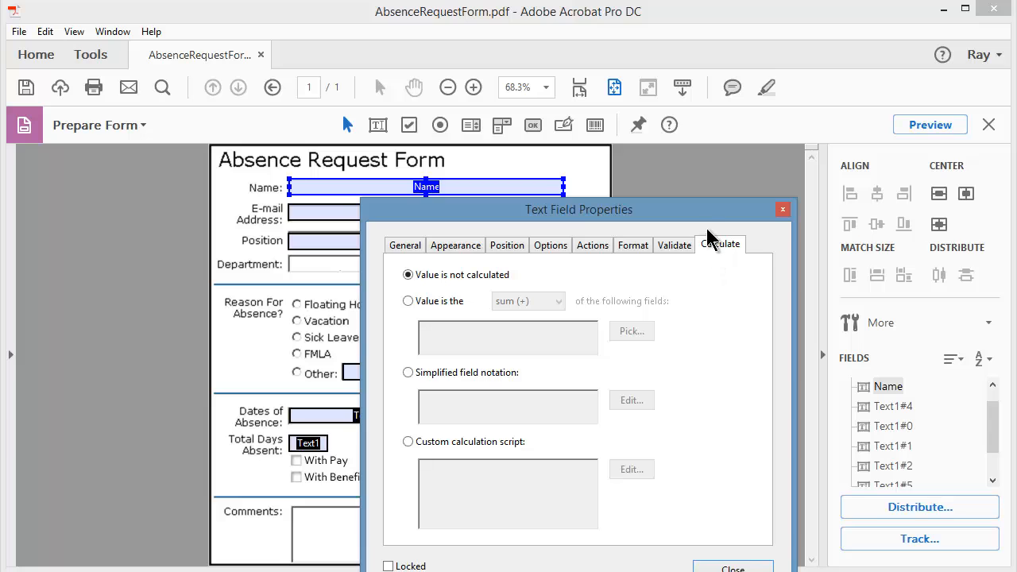
{"action": "left_click_drag", "start_coordinate": [717, 209], "coordinate": [763, 97]}
{"action": "left_click", "coordinate": [773, 475]}
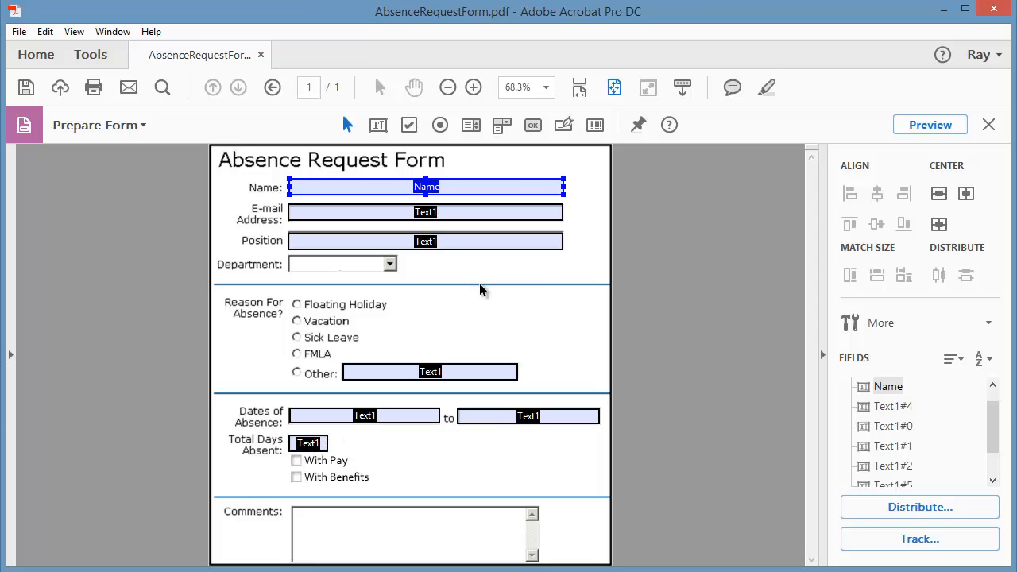
- Rename the text field in the E-mail Address box as Email
{"action": "double_click", "coordinate": [438, 213]}
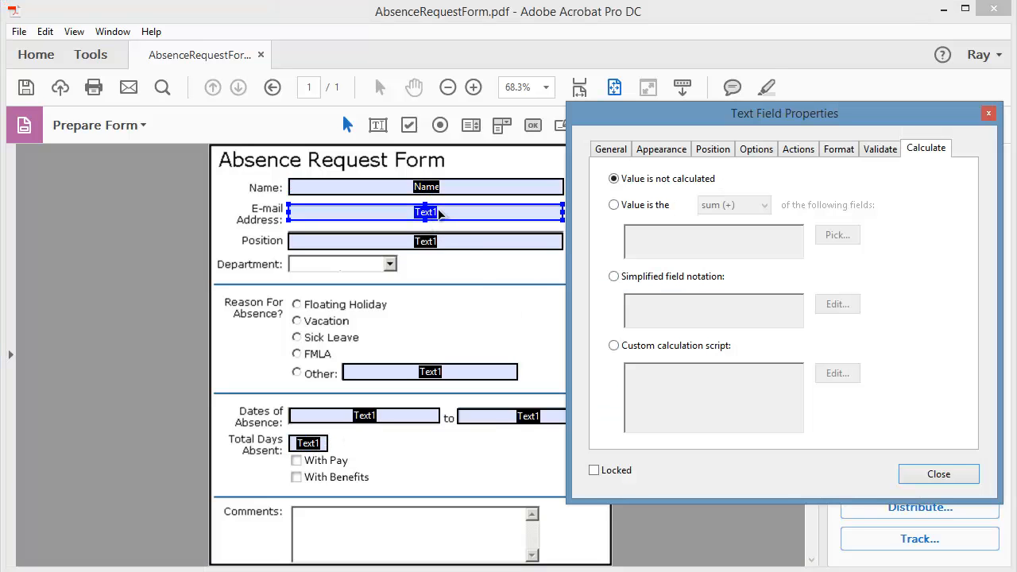
{"action": "left_click", "coordinate": [613, 151]}
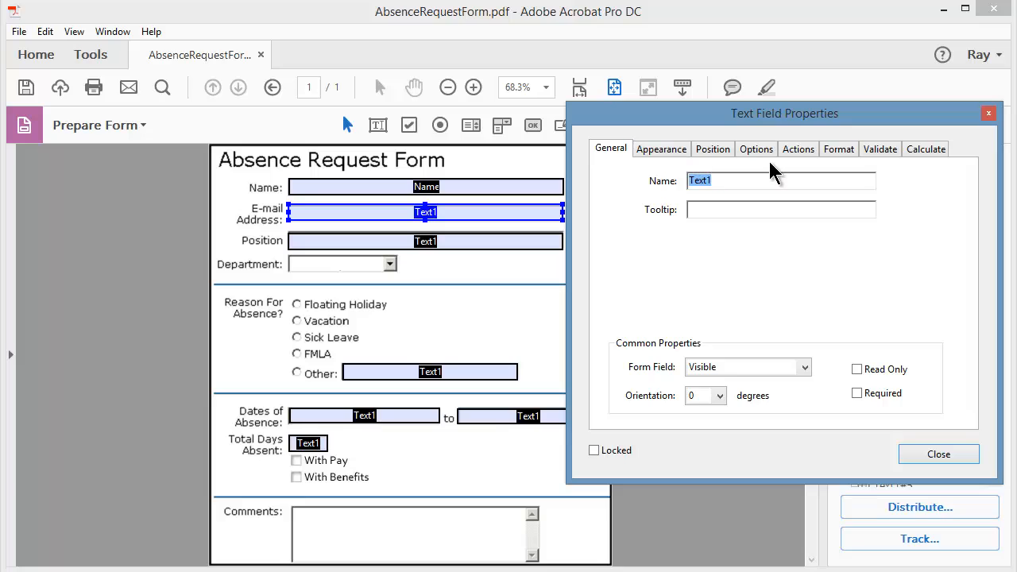
{"action": "type", "text": "Email"}
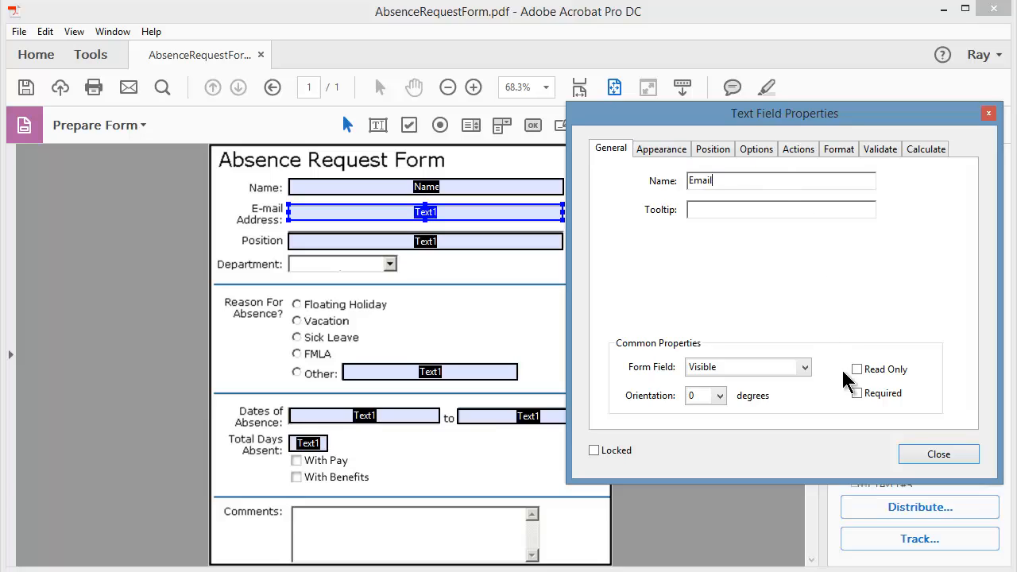
{"action": "left_click", "coordinate": [926, 454]}
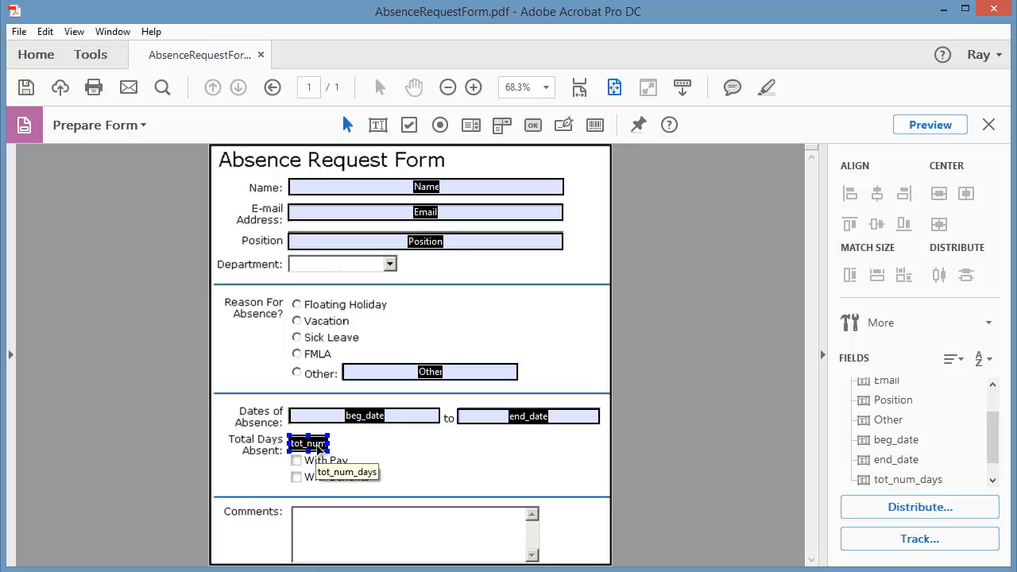
- Format the beg_date field as a Date in the m/d/yyyy style
{"action": "double_click", "coordinate": [395, 414]}
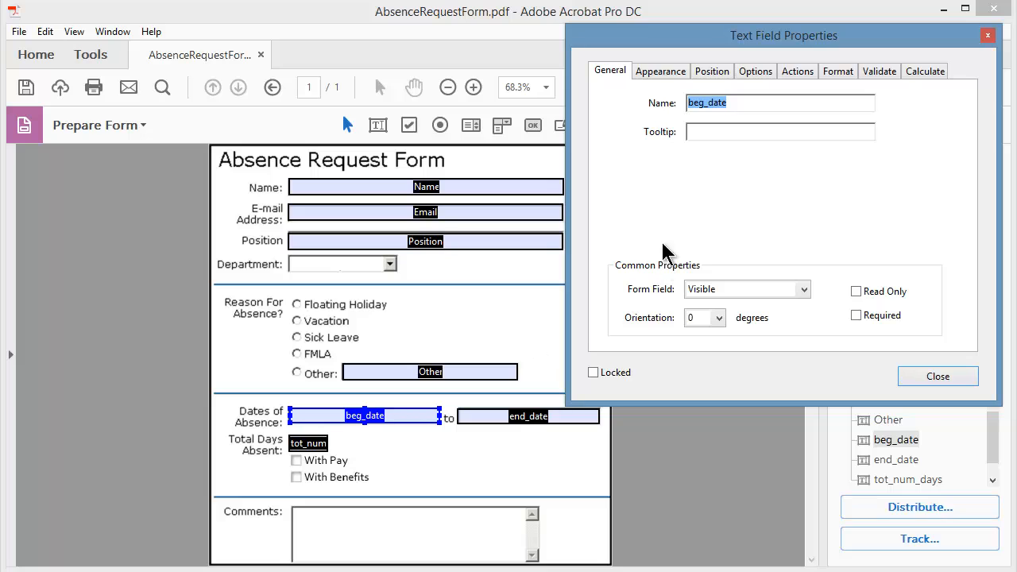
{"action": "left_click", "coordinate": [839, 71]}
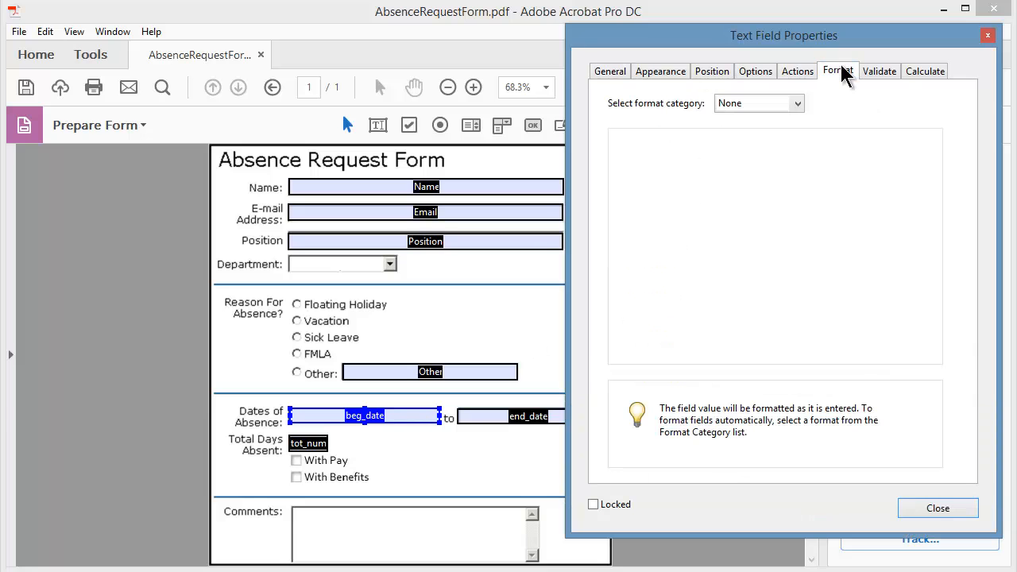
{"action": "left_click", "coordinate": [797, 103]}
{"action": "left_click", "coordinate": [723, 165]}
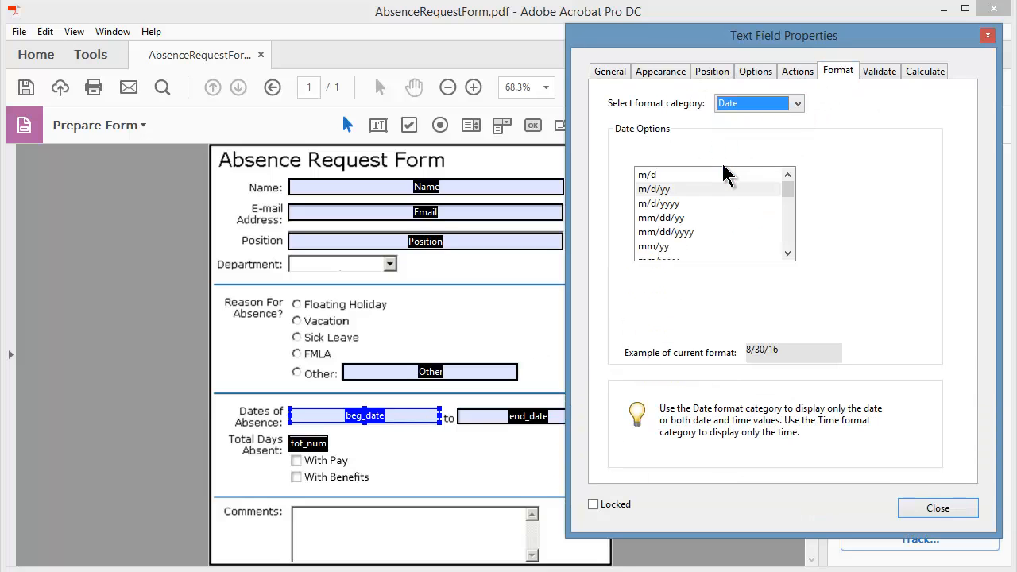
{"action": "left_click", "coordinate": [667, 207]}
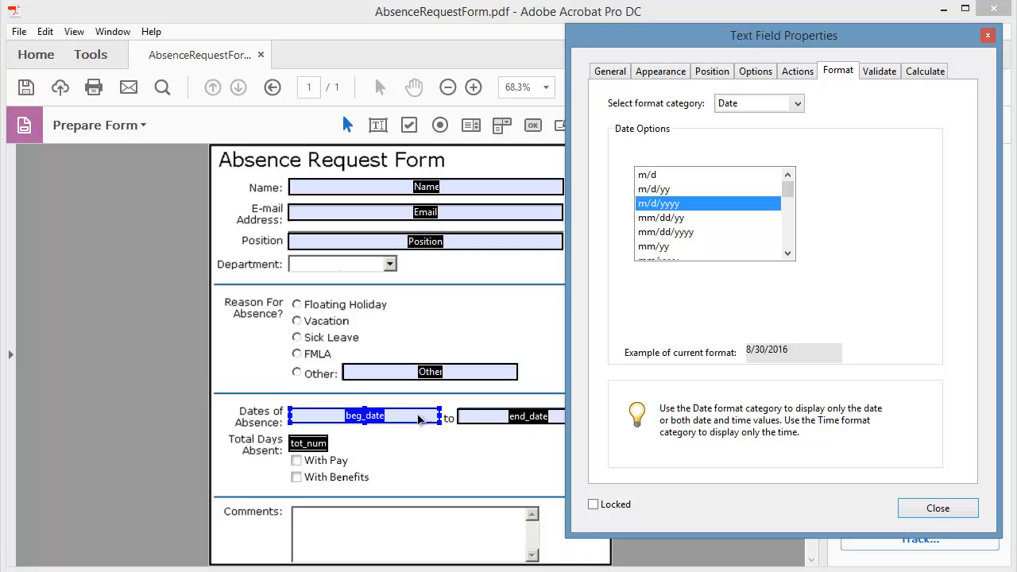
- Format the end_date field as a Date in the m/d/yyyy style, and compare it with the beg_date field's format
{"action": "left_click", "coordinate": [499, 418], "text": "shift"}
{"action": "left_click", "coordinate": [518, 421]}
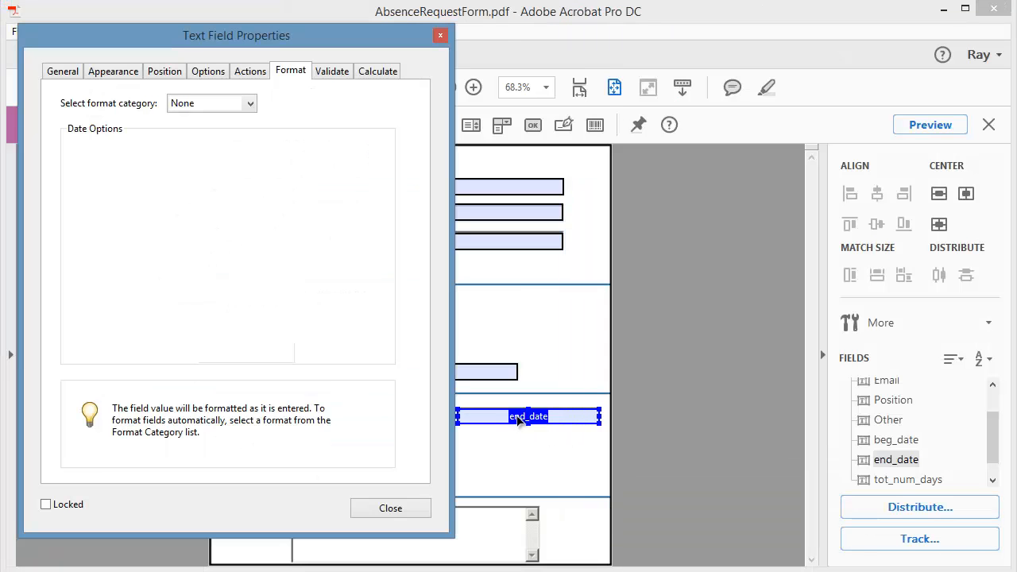
{"action": "left_click", "coordinate": [248, 104]}
{"action": "left_click", "coordinate": [193, 164]}
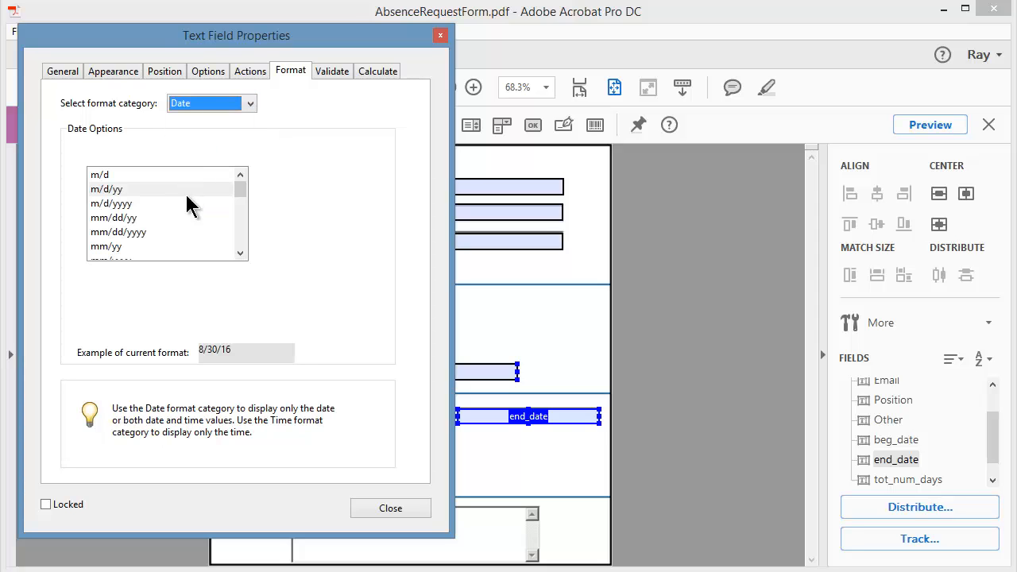
{"action": "left_click", "coordinate": [126, 205]}
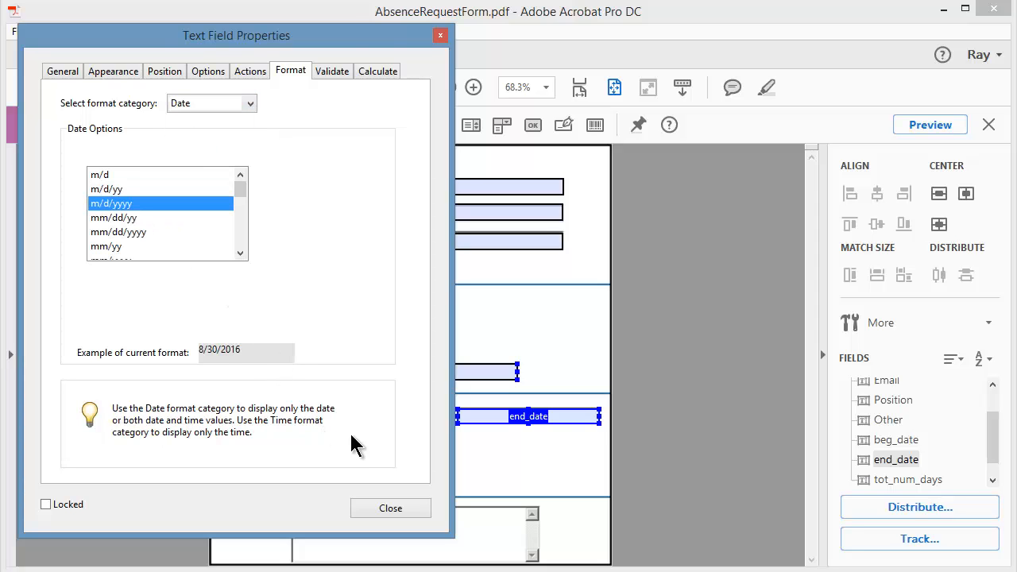
{"action": "left_click_drag", "start_coordinate": [377, 41], "coordinate": [949, 39]}
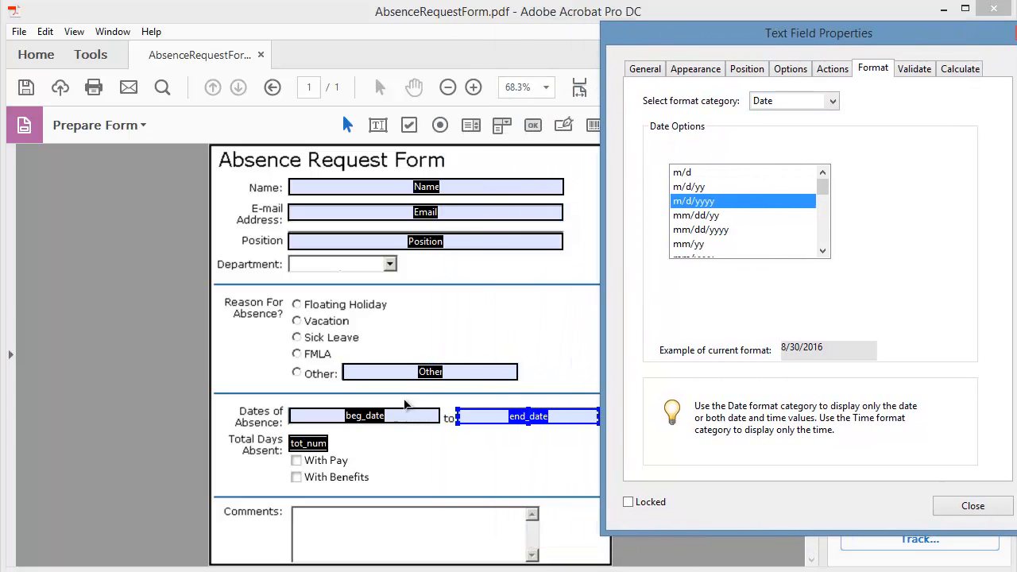
{"action": "left_click", "coordinate": [397, 423]}
{"action": "left_click", "coordinate": [534, 418]}
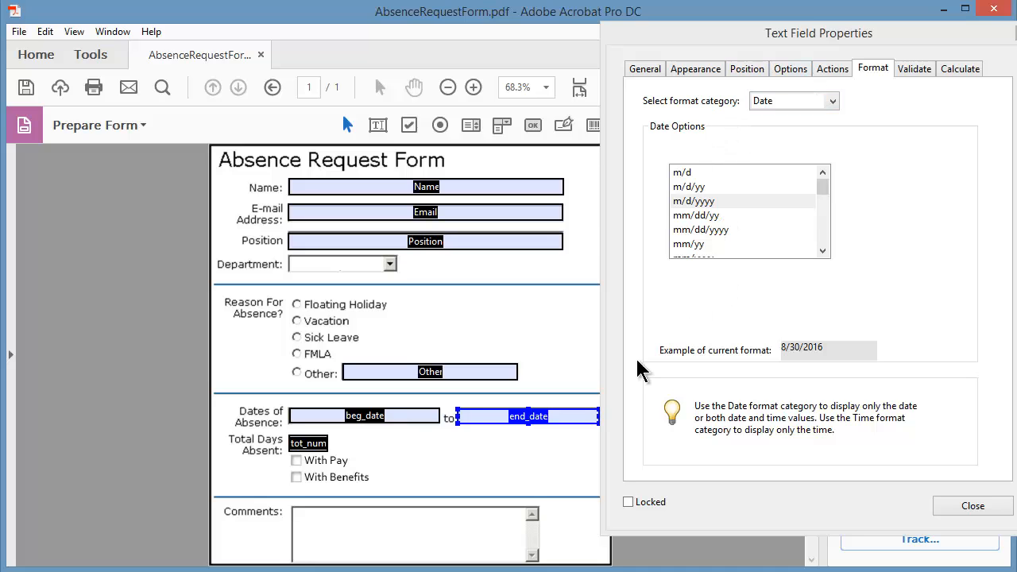
- Set the format category of the tot_num_days field to Number
{"action": "left_click", "coordinate": [309, 443], "text": "shift"}
{"action": "left_click", "coordinate": [309, 443]}
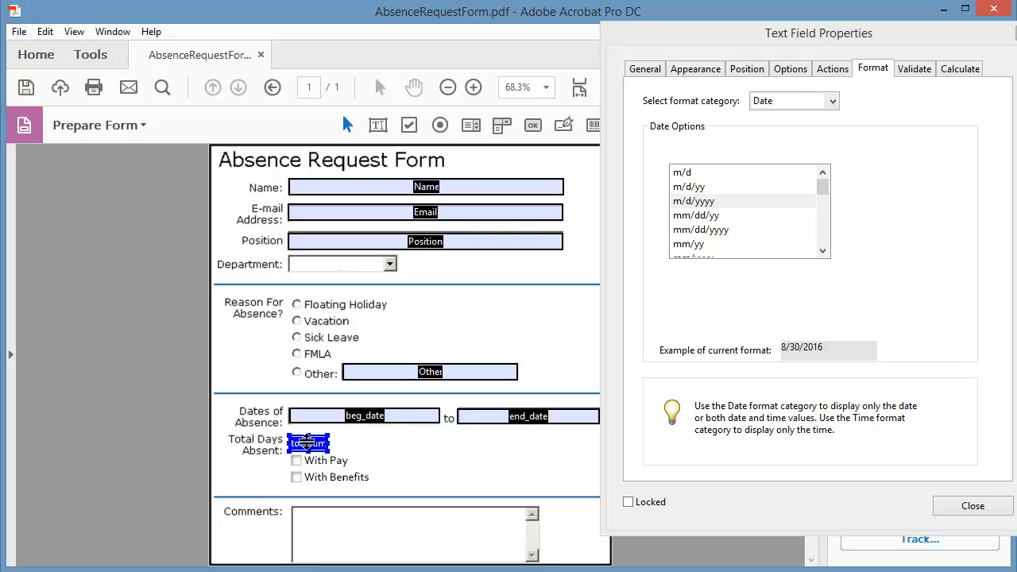
{"action": "left_click", "coordinate": [832, 101]}
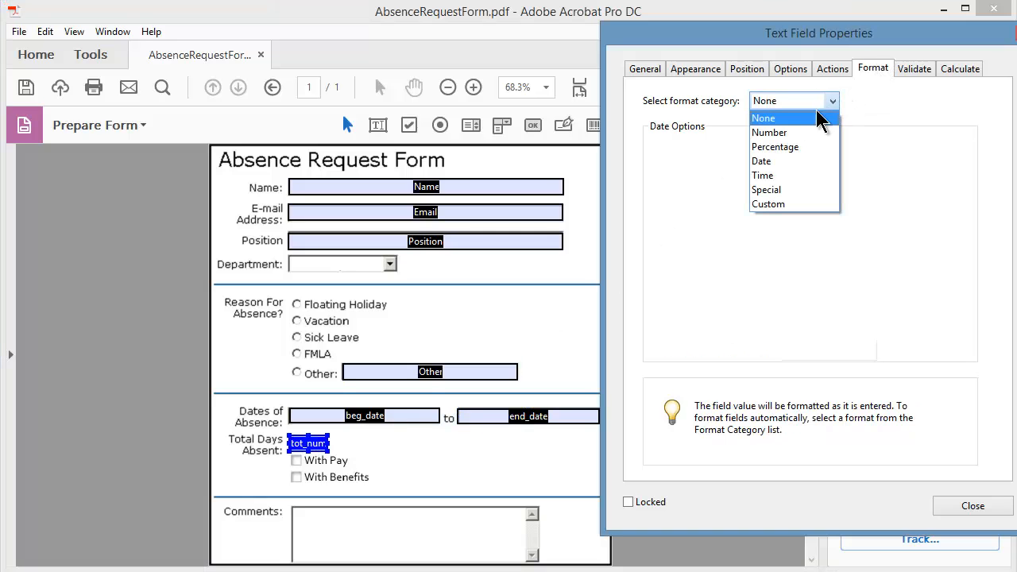
{"action": "left_click", "coordinate": [781, 146]}
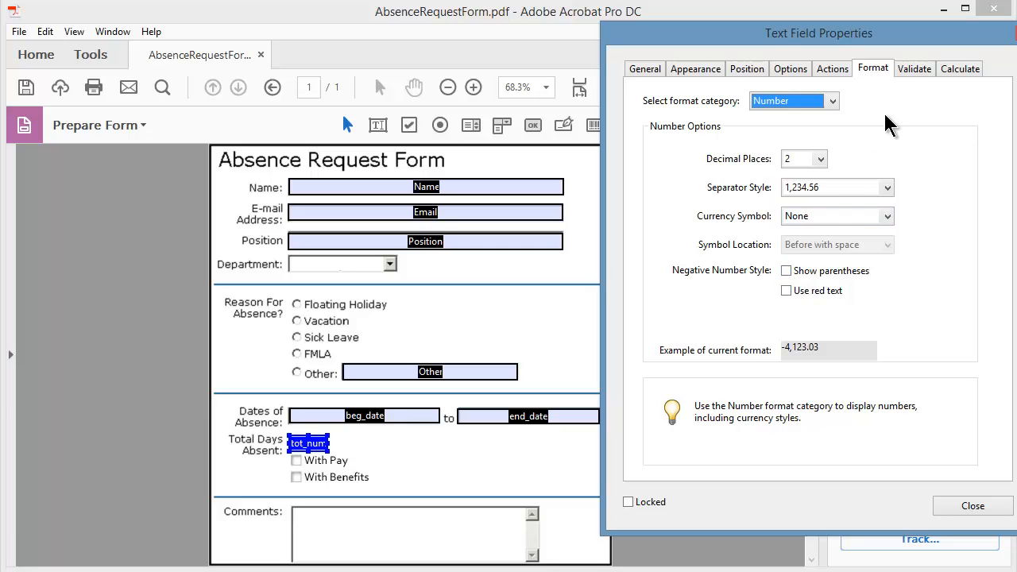
- Validate the tot_num_days field to accept only values from 1 to 30, and close its properties
{"action": "left_click", "coordinate": [912, 70]}
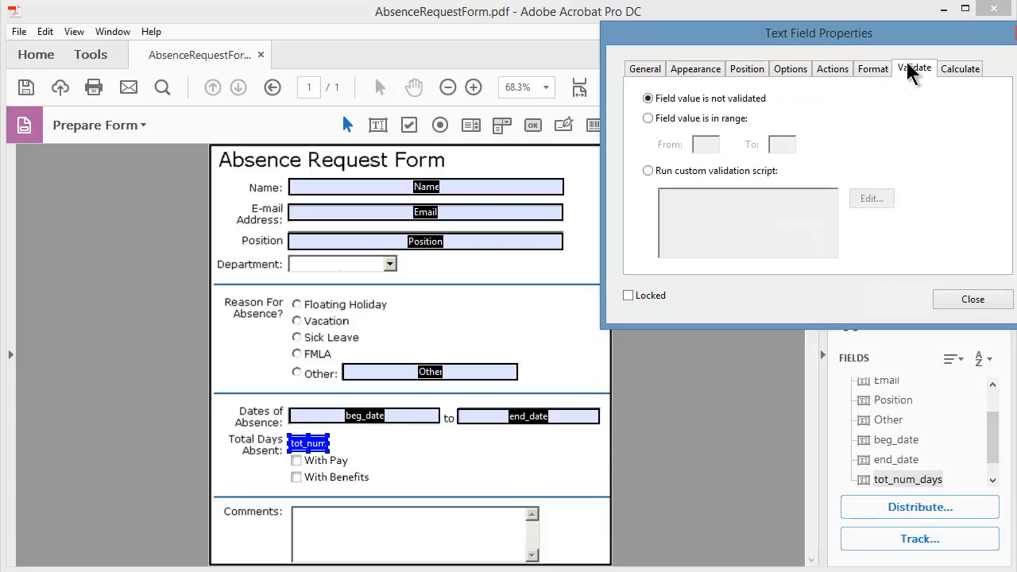
{"action": "left_click", "coordinate": [648, 119]}
{"action": "left_click", "coordinate": [709, 147]}
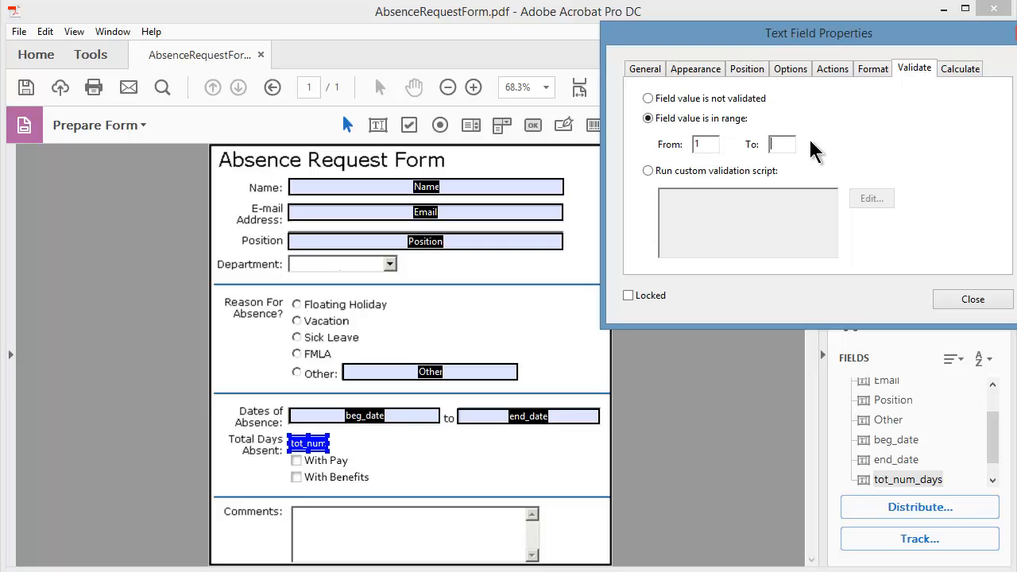
{"action": "key", "text": "Tab"}
{"action": "type", "text": "3"}
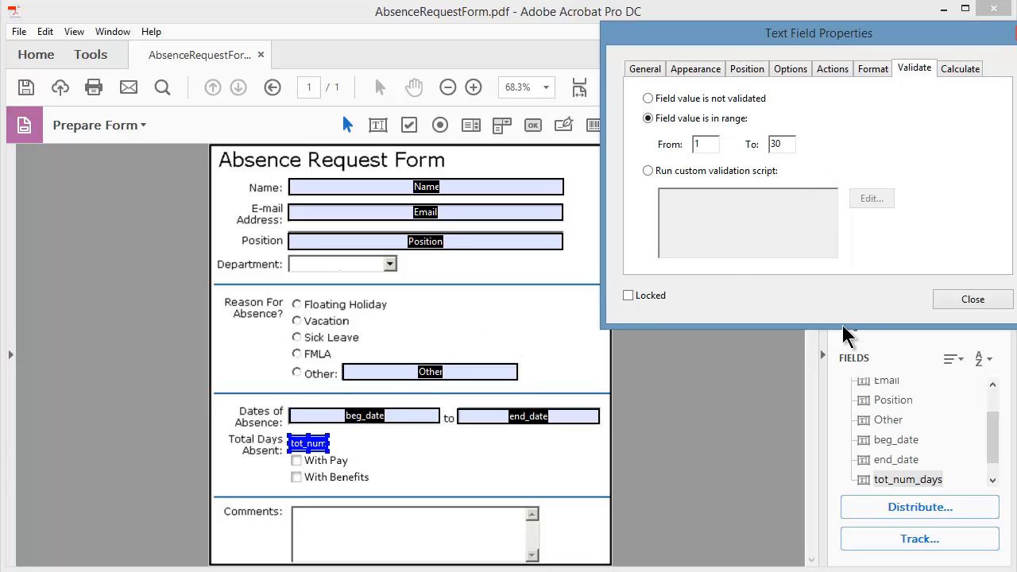
{"action": "left_click", "coordinate": [972, 300]}
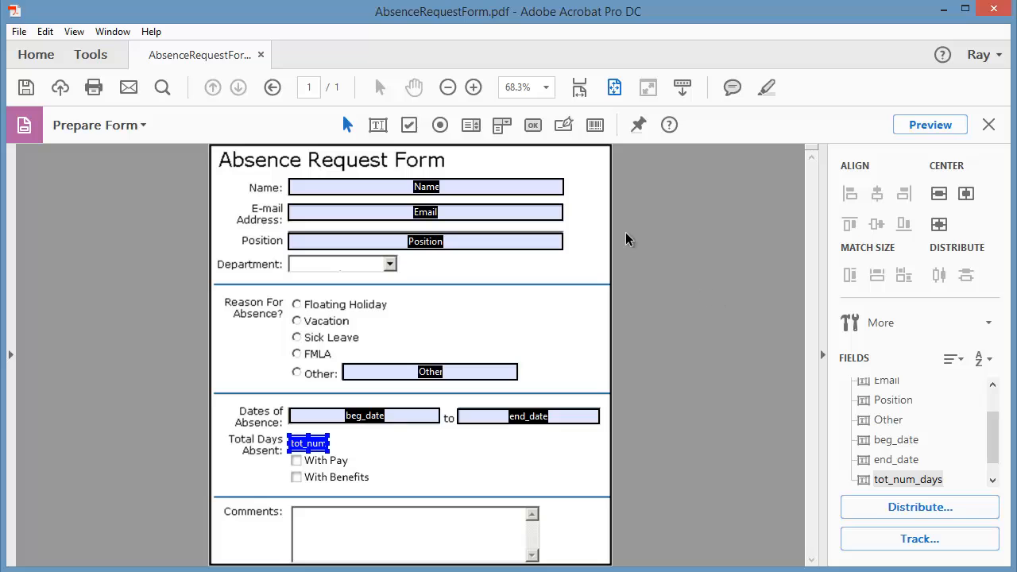
- Preview the form, check the tabbing order by moving through its fields from the Name box, and return to form editing
{"action": "left_click", "coordinate": [931, 126]}
{"action": "left_click", "coordinate": [405, 191]}
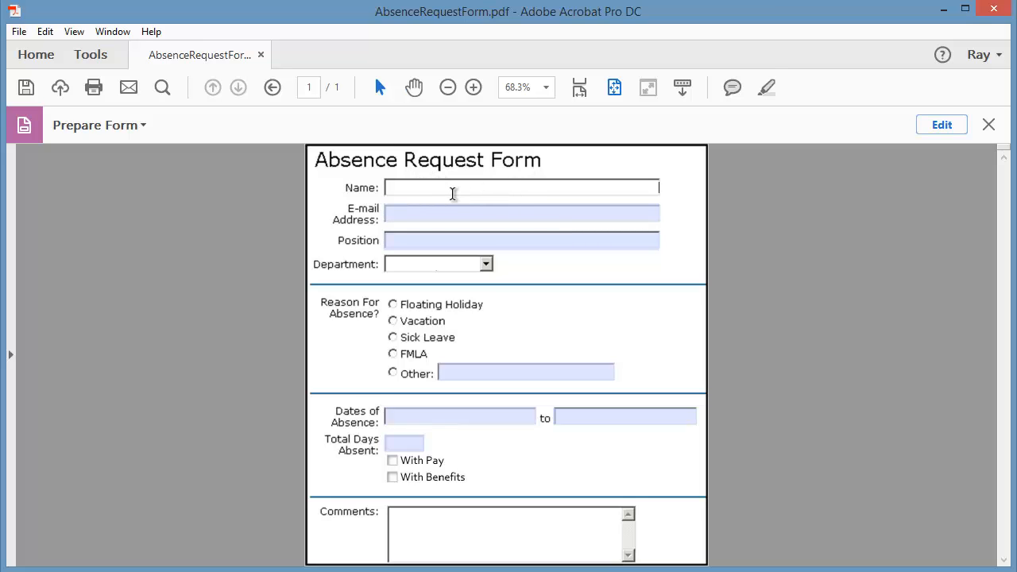
{"action": "key", "text": "Tab"}
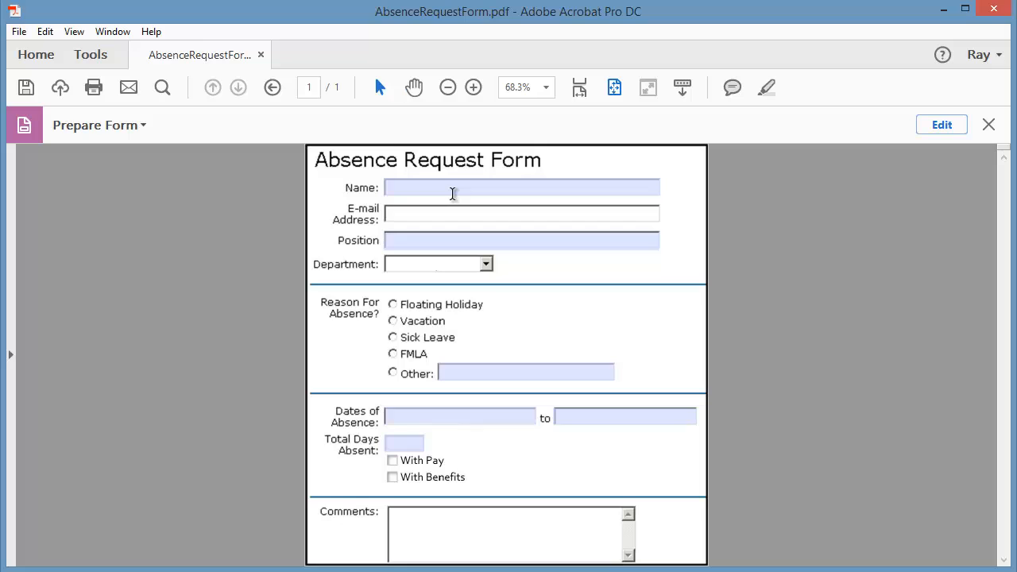
{"action": "key", "text": "Tab"}
{"action": "key", "text": "Tab"}
{"action": "key", "text": "Tab"}
{"action": "key", "text": "Tab"}
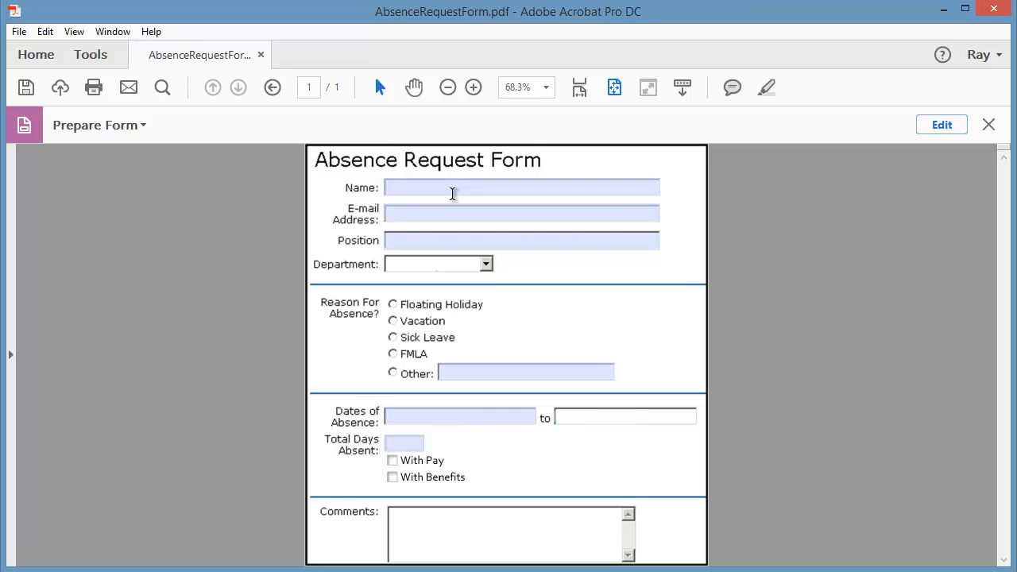
{"action": "key", "text": "Tab"}
{"action": "key", "text": "Tab"}
{"action": "key", "text": "Tab"}
{"action": "key", "text": "Tab"}
{"action": "key", "text": "Tab"}
{"action": "key", "text": "Tab"}
{"action": "key", "text": "Tab"}
{"action": "key", "text": "Tab"}
{"action": "key", "text": "Tab"}
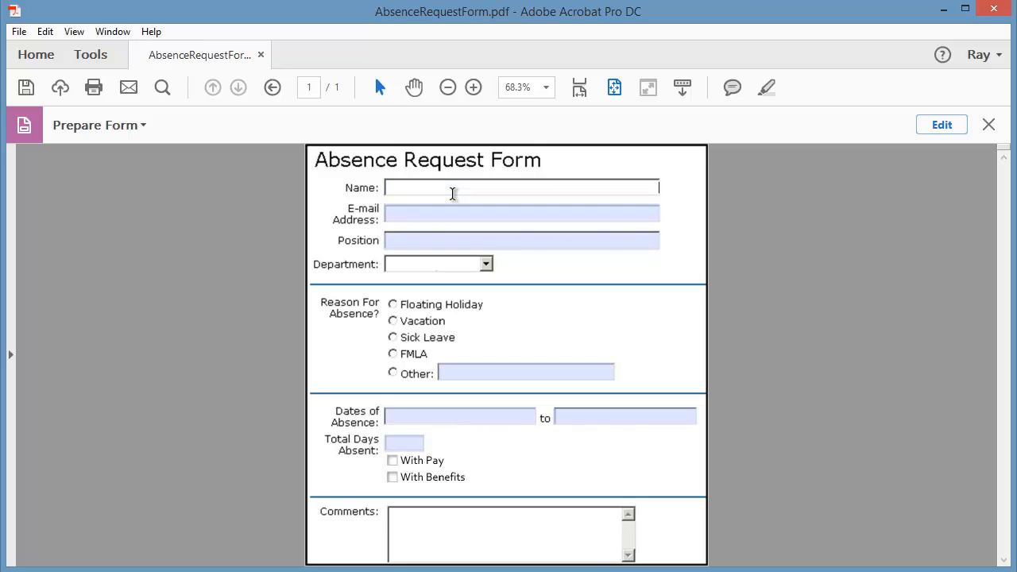
{"action": "key", "text": "Tab"}
{"action": "key", "text": "Tab"}
{"action": "key", "text": "Tab"}
{"action": "key", "text": "Tab"}
{"action": "key", "text": "Tab"}
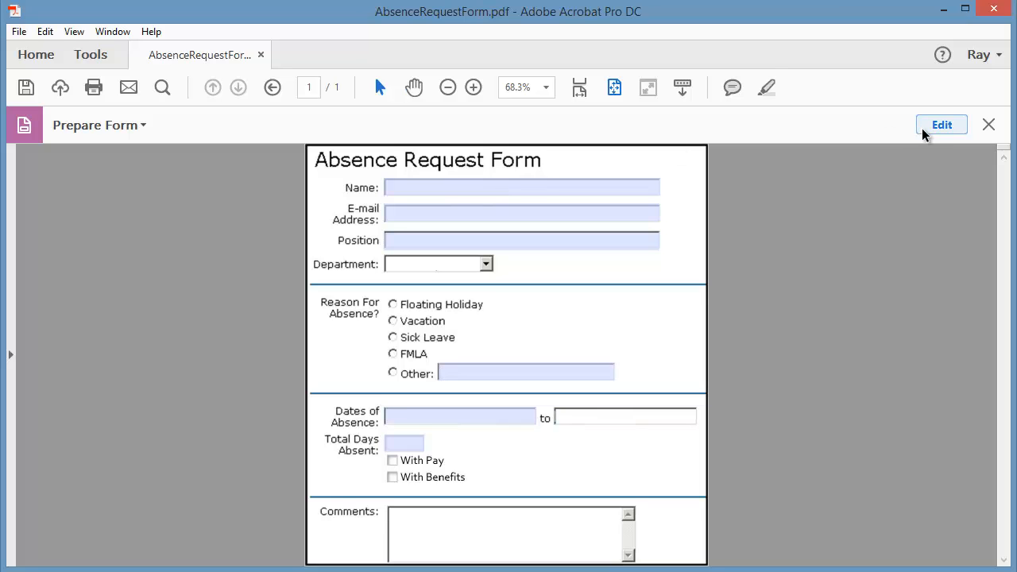
{"action": "left_click", "coordinate": [940, 125]}
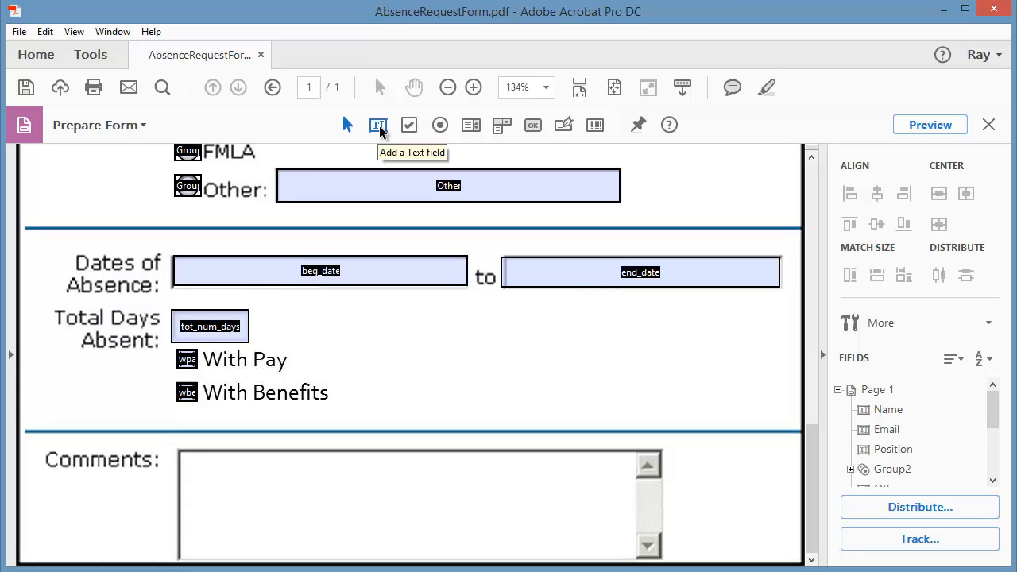
- Add a text field covering the writing area of the Comments box and name it comments
{"action": "left_click", "coordinate": [379, 126]}
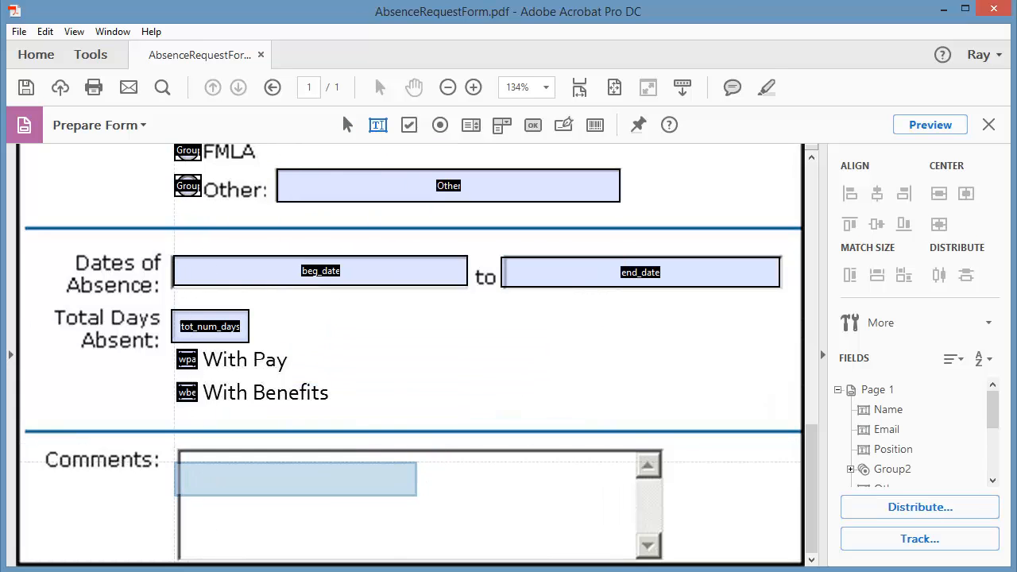
{"action": "left_click_drag", "start_coordinate": [181, 453], "coordinate": [634, 558]}
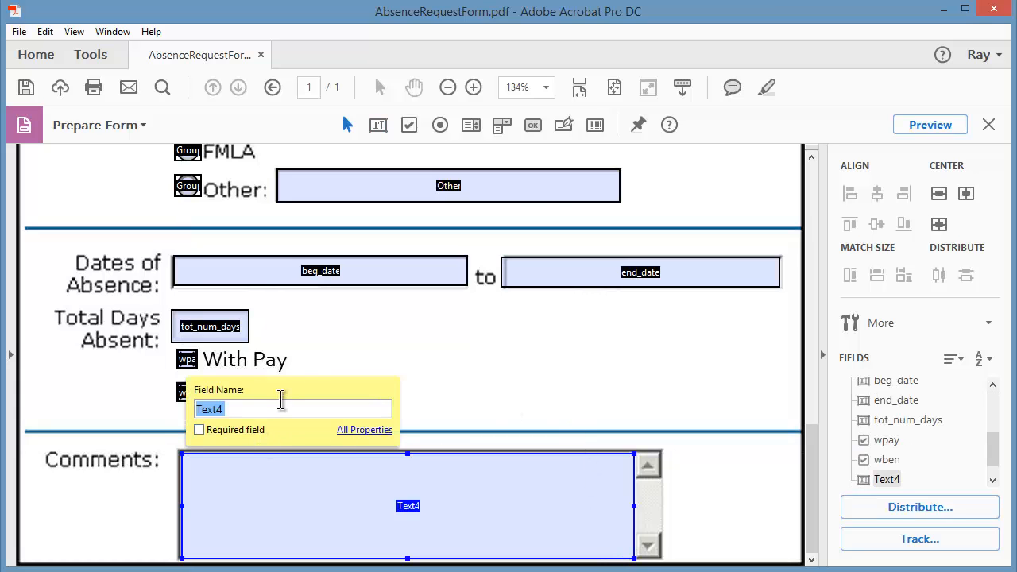
{"action": "type", "text": "comments"}
{"action": "left_click", "coordinate": [507, 405]}
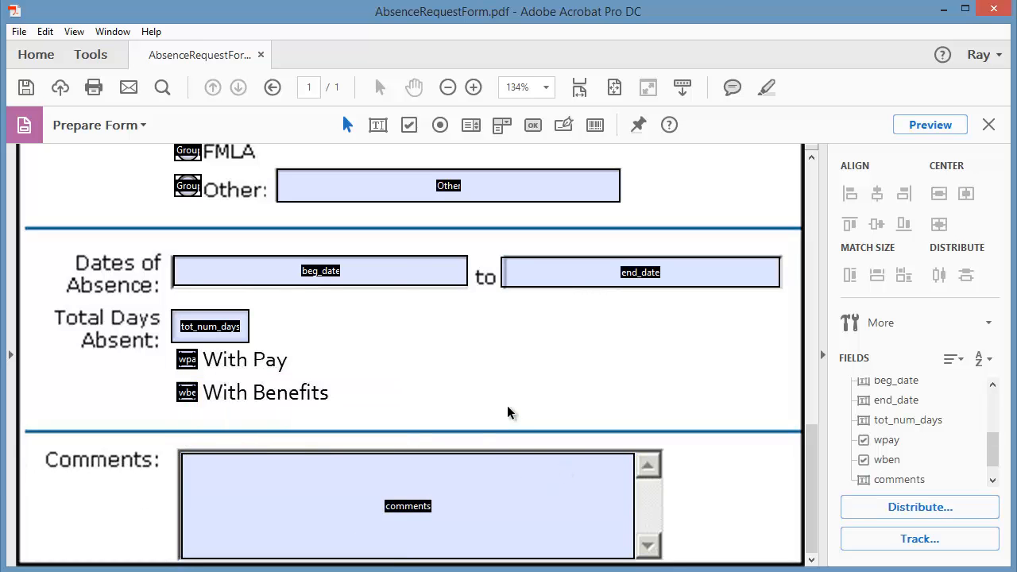